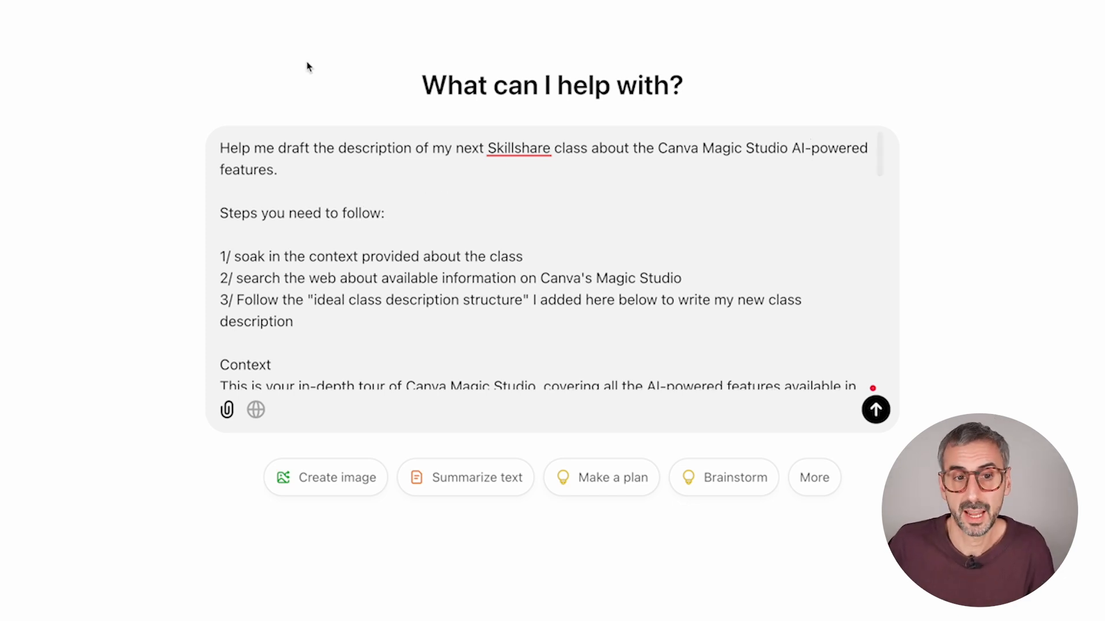
Review the drafted prompt's three steps to follow and its Context section about the Canva Magic Studio class
{"action": "scroll", "coordinate": [373, 234], "scroll_direction": "down", "scroll_amount": 2}
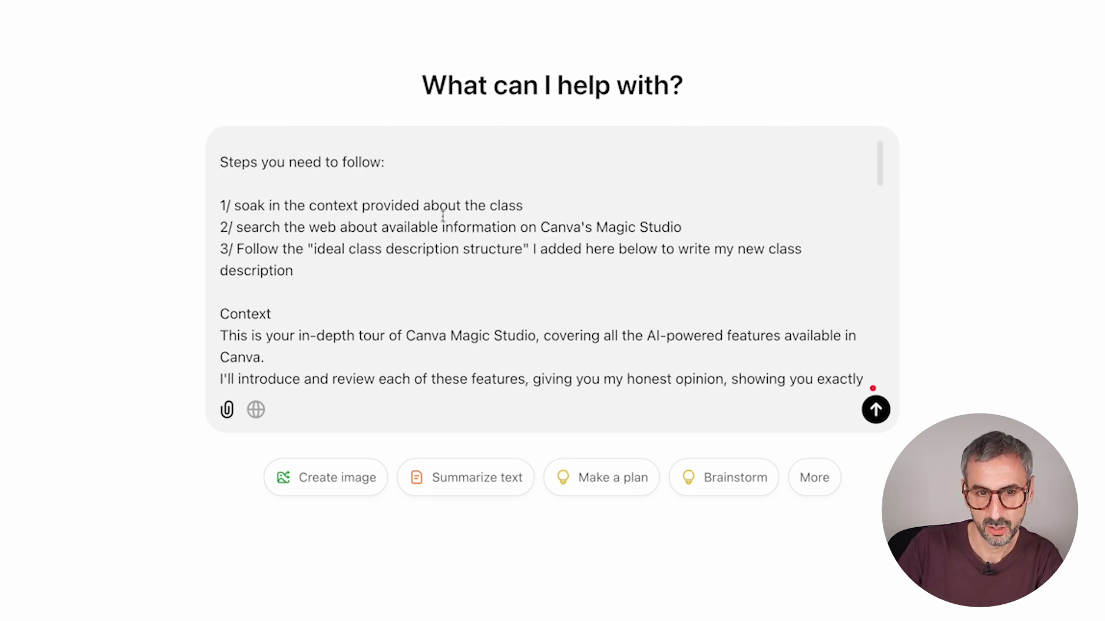
{"action": "left_click_drag", "start_coordinate": [538, 196], "coordinate": [226, 195]}
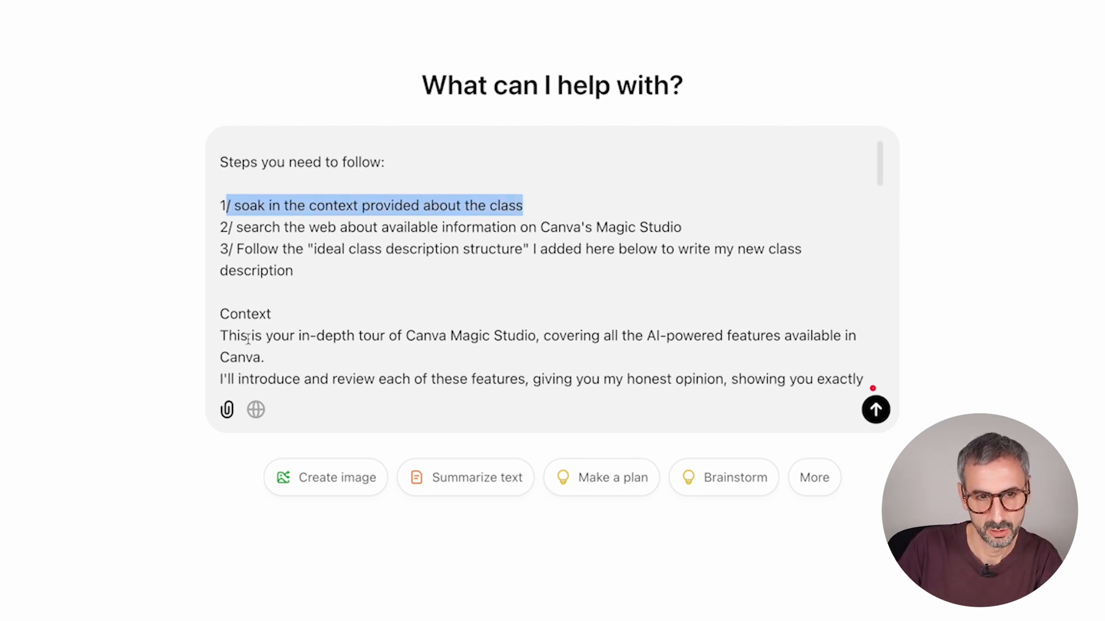
{"action": "left_click_drag", "start_coordinate": [292, 313], "coordinate": [216, 314]}
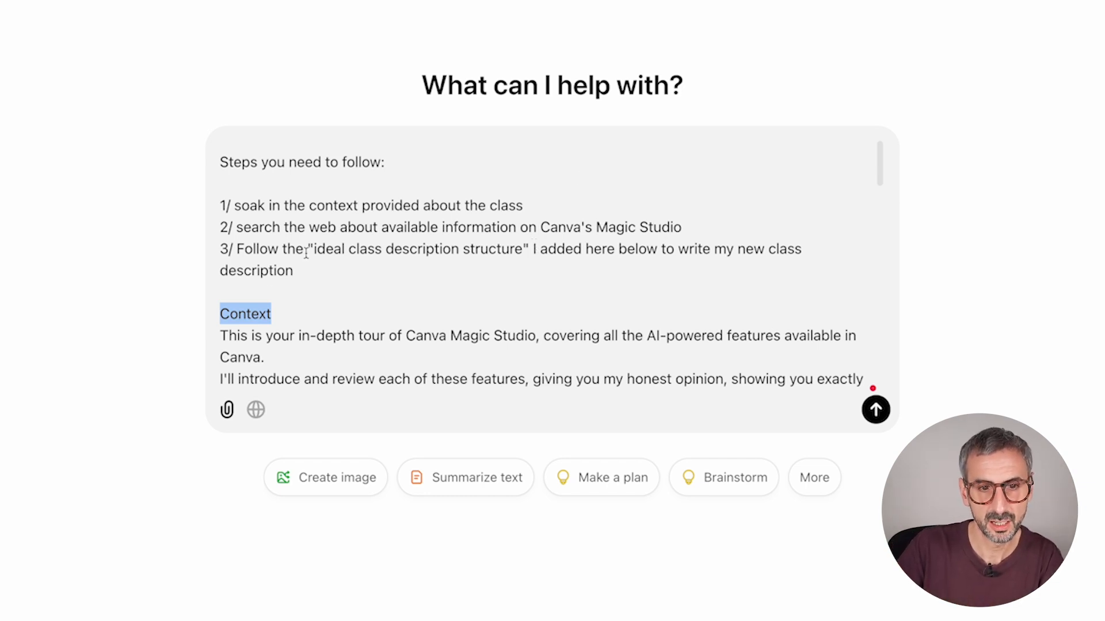
{"action": "left_click_drag", "start_coordinate": [311, 251], "coordinate": [533, 254]}
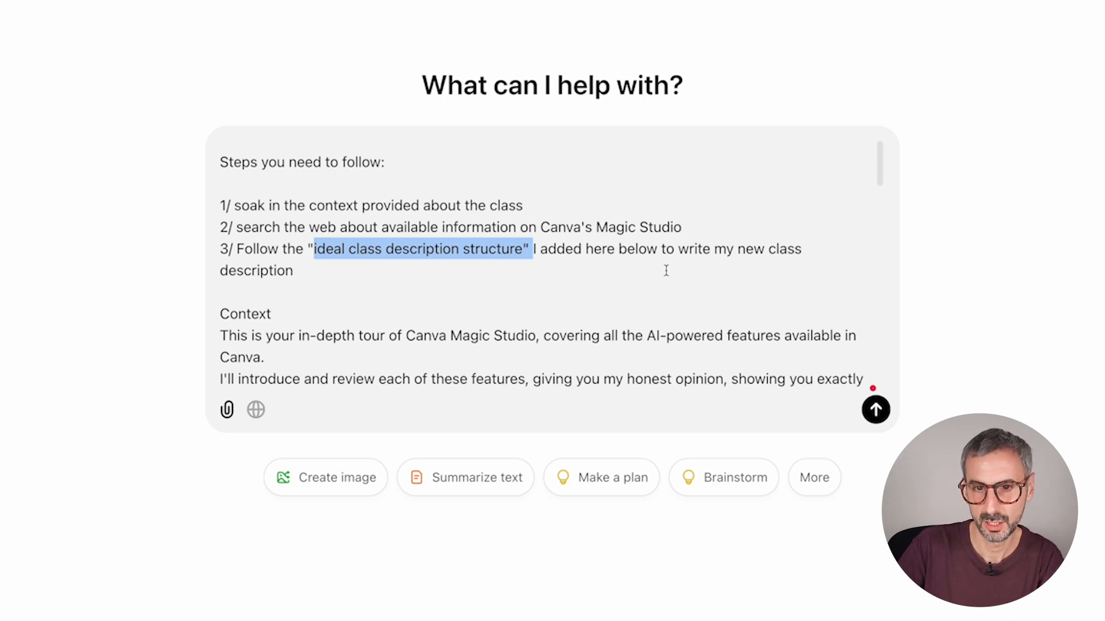
{"action": "scroll", "coordinate": [587, 276], "scroll_direction": "down", "scroll_amount": 3}
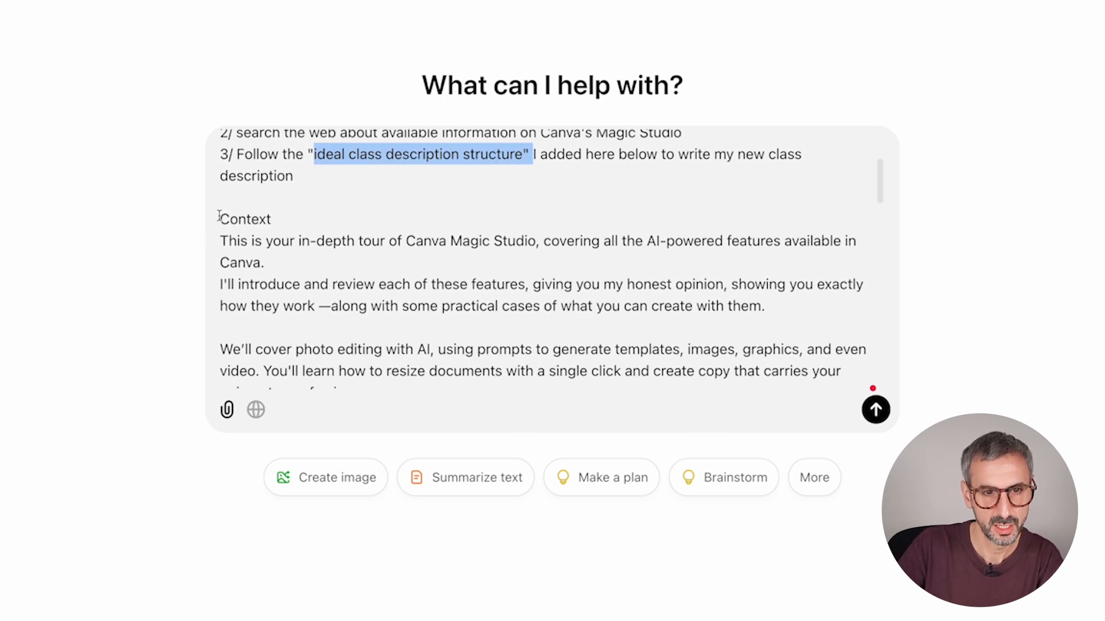
{"action": "left_click", "coordinate": [225, 218]}
{"action": "left_click_drag", "start_coordinate": [283, 225], "coordinate": [219, 217]}
{"action": "scroll", "coordinate": [298, 233], "scroll_direction": "down", "scroll_amount": 3}
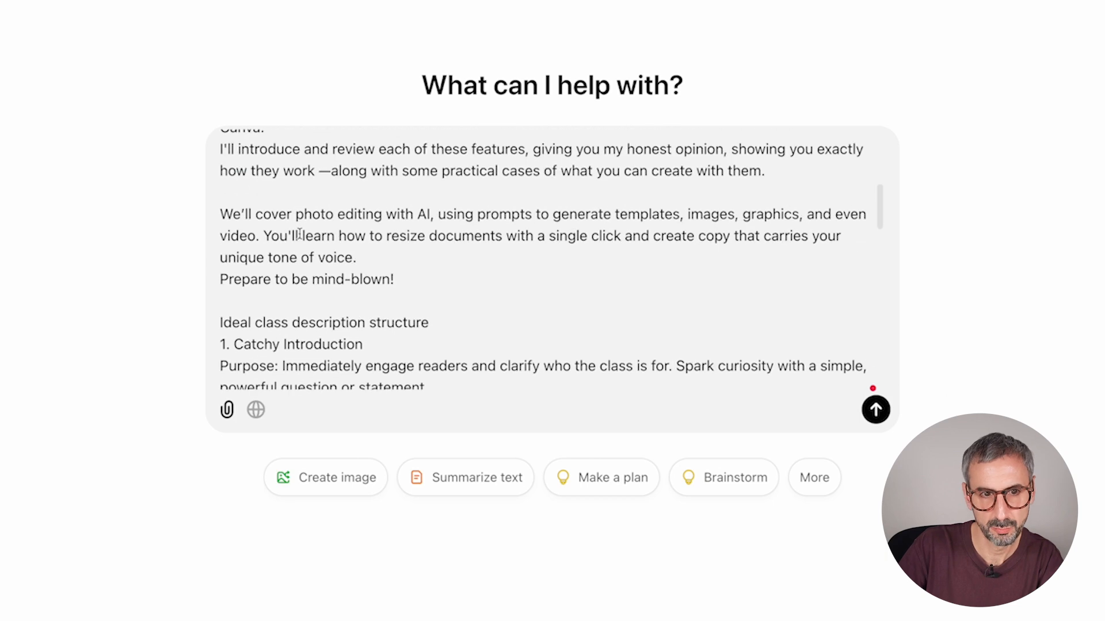
{"action": "scroll", "coordinate": [299, 233], "scroll_direction": "up", "scroll_amount": 3}
{"action": "scroll", "coordinate": [306, 240], "scroll_direction": "down", "scroll_amount": 2}
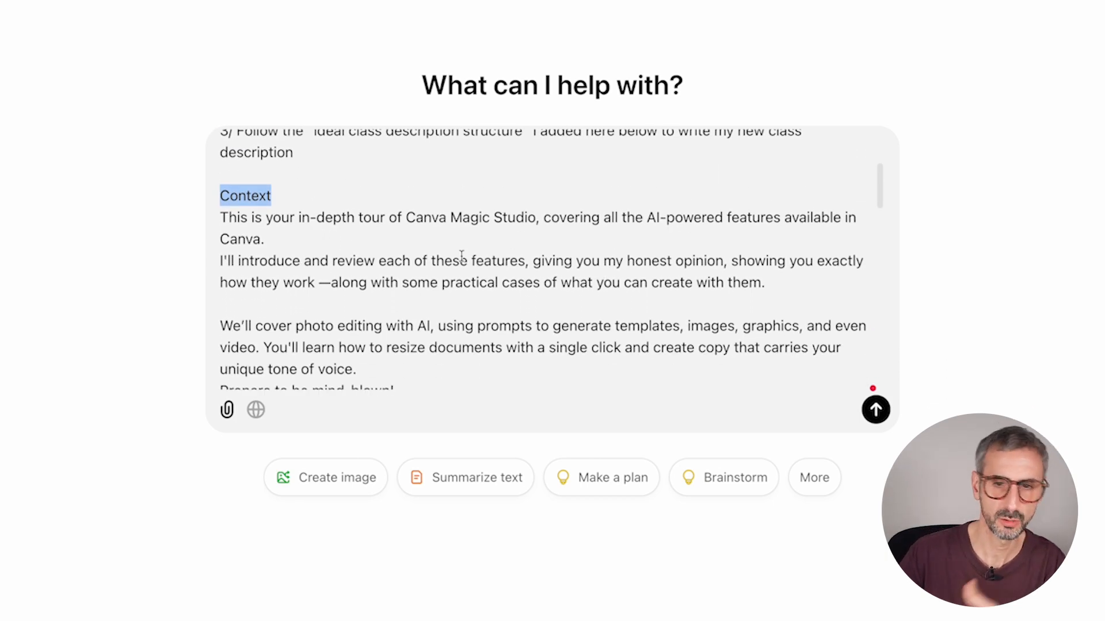
{"action": "scroll", "coordinate": [581, 219], "scroll_direction": "down", "scroll_amount": 2}
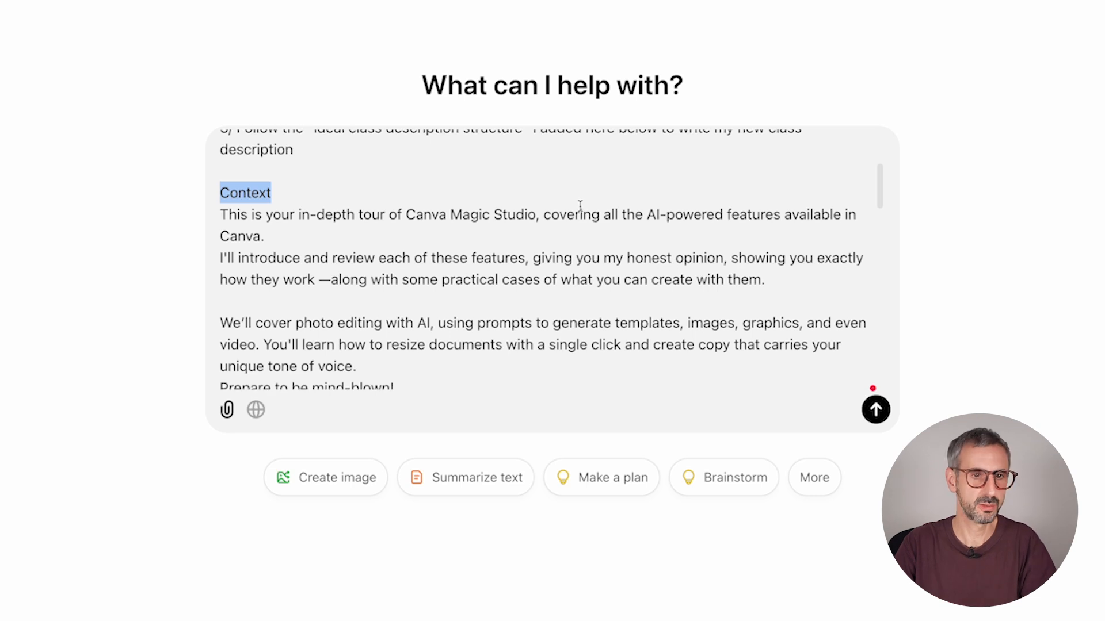
{"action": "scroll", "coordinate": [583, 230], "scroll_direction": "down", "scroll_amount": 1}
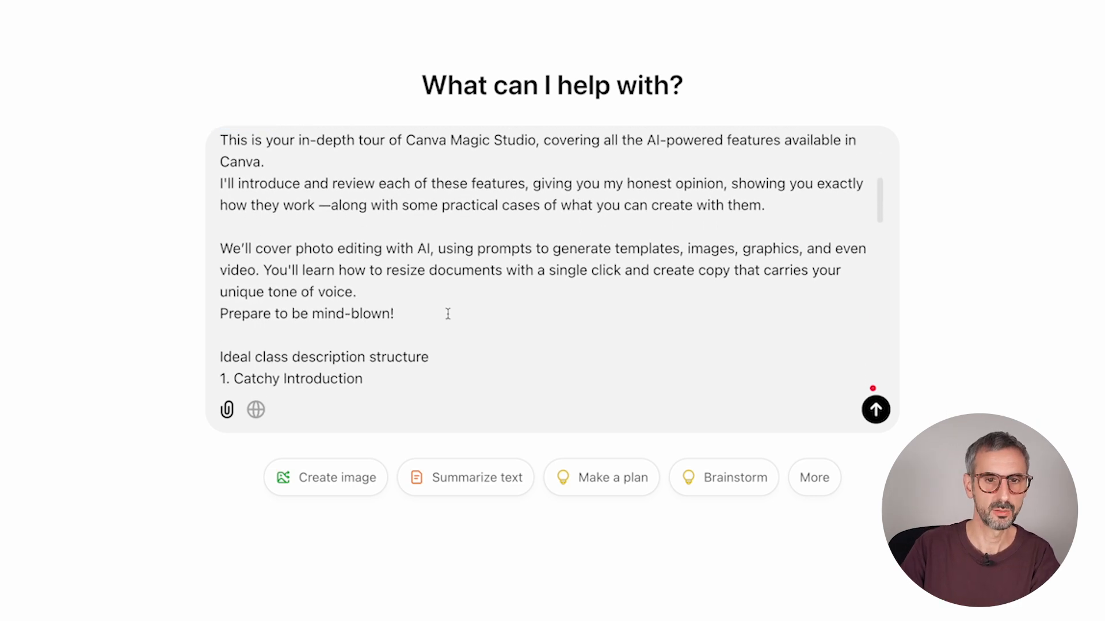
Examine the prompt's "Ideal class description structure" section, covering Catchy Introduction, Who This Class is For and What You'll Learn
{"action": "scroll", "coordinate": [432, 357], "scroll_direction": "down", "scroll_amount": 2}
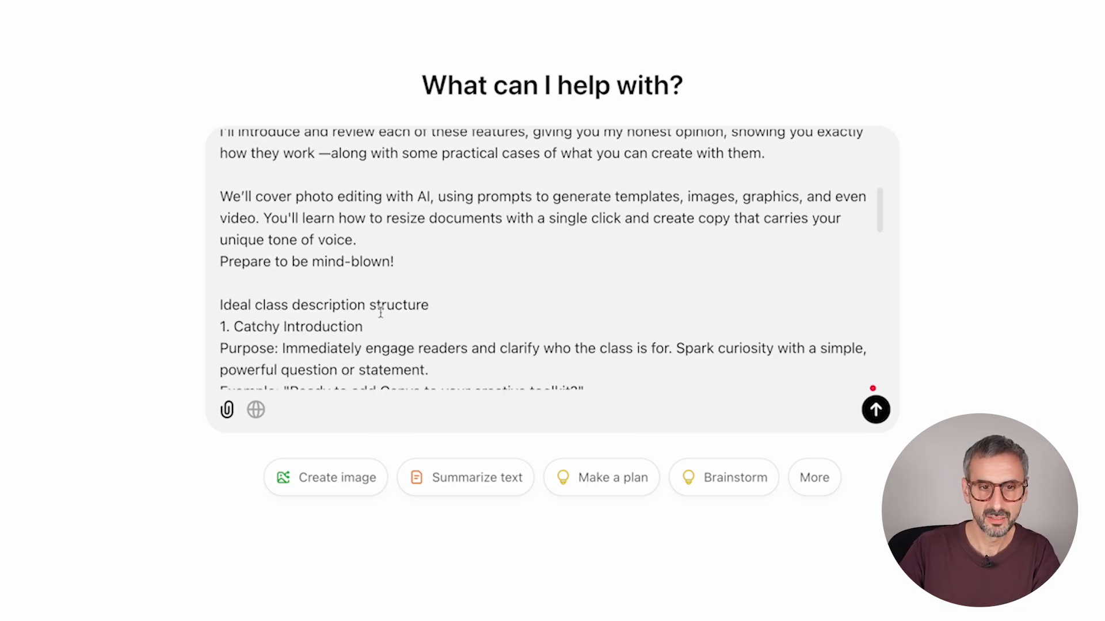
{"action": "left_click_drag", "start_coordinate": [438, 308], "coordinate": [220, 303]}
{"action": "scroll", "coordinate": [397, 286], "scroll_direction": "down", "scroll_amount": 2}
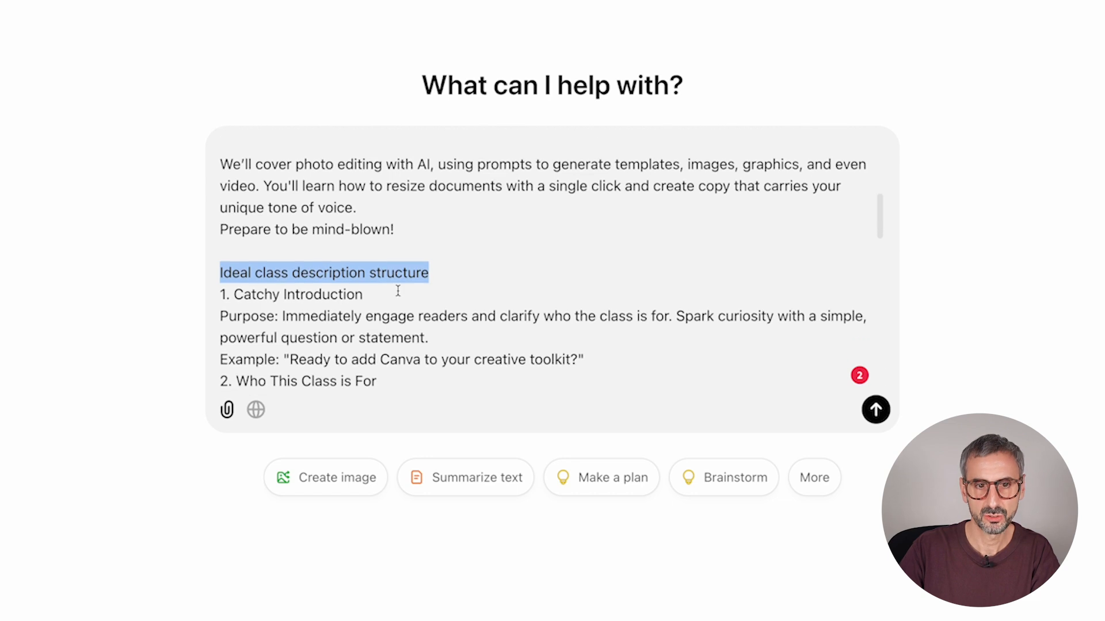
{"action": "left_click_drag", "start_coordinate": [379, 257], "coordinate": [217, 260]}
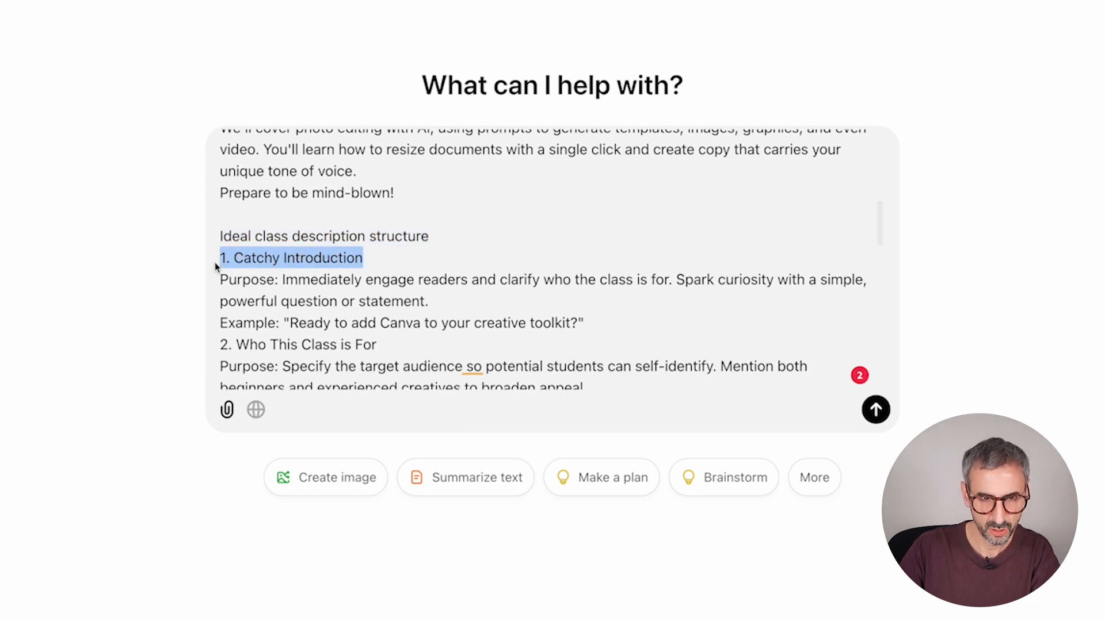
{"action": "scroll", "coordinate": [419, 312], "scroll_direction": "down", "scroll_amount": 1}
{"action": "left_click_drag", "start_coordinate": [406, 315], "coordinate": [217, 320]}
{"action": "scroll", "coordinate": [323, 295], "scroll_direction": "down", "scroll_amount": 4}
{"action": "left_click_drag", "start_coordinate": [358, 296], "coordinate": [220, 314]}
{"action": "scroll", "coordinate": [296, 315], "scroll_direction": "down", "scroll_amount": 1}
{"action": "scroll", "coordinate": [296, 315], "scroll_direction": "down", "scroll_amount": 3}
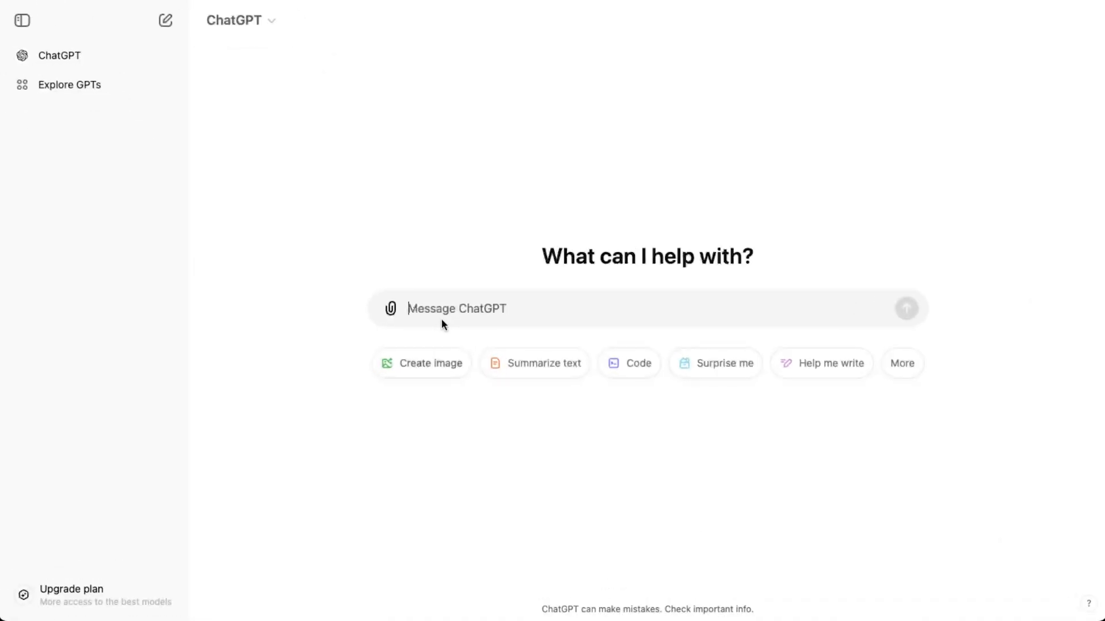
Enter the question "What is the ideal class description for a class on Skillshare?" in a new ChatGPT chat
{"action": "type", "text": "What is the ideal cla"}
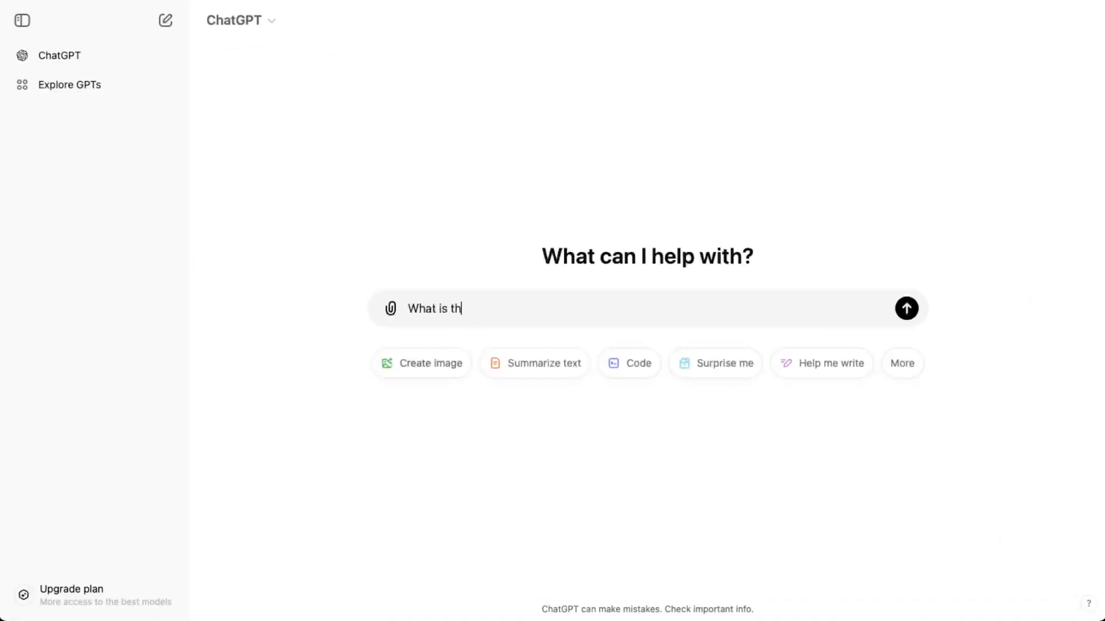
{"action": "type", "text": "ss description for a class on Skillshare?"}
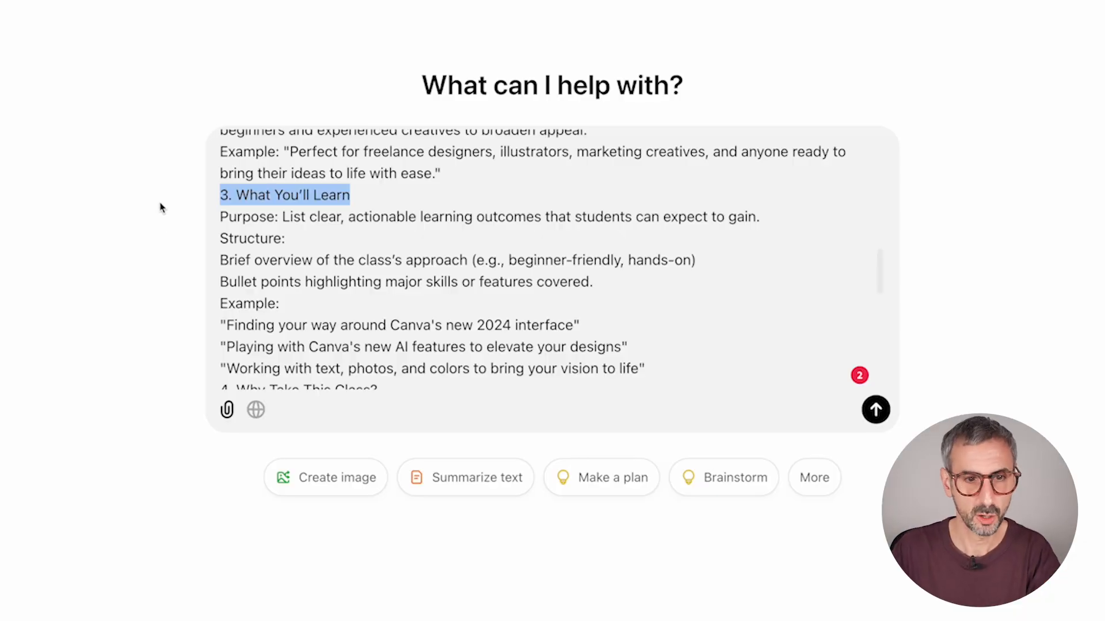
Check the remaining structure sections down to Call to Action and submit the Skillshare class description prompt
{"action": "scroll", "coordinate": [374, 205], "scroll_direction": "down", "scroll_amount": 10}
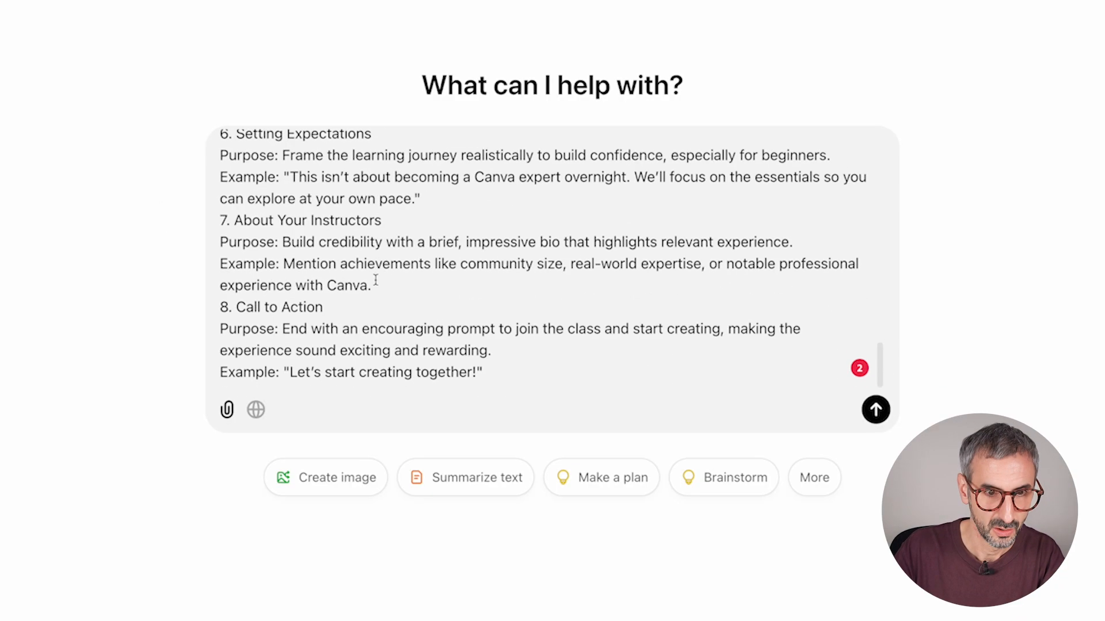
{"action": "left_click", "coordinate": [875, 410]}
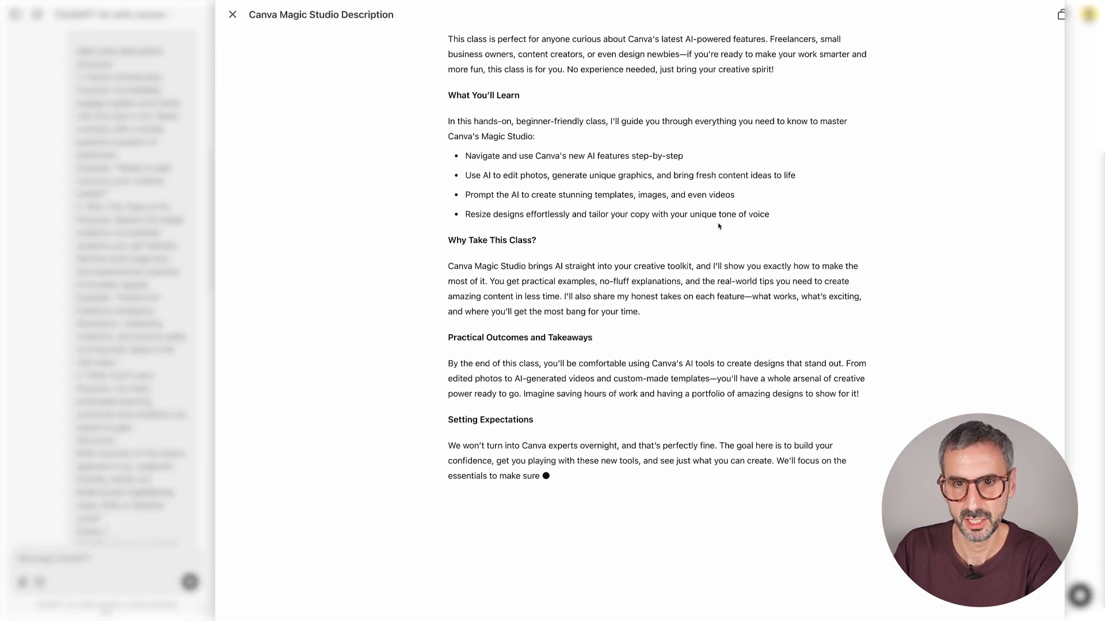
Review the generated Canva Magic Studio description against the submitted prompt, along with ChatGPT's reply message about the draft
{"action": "scroll", "coordinate": [718, 227], "scroll_direction": "up", "scroll_amount": 3}
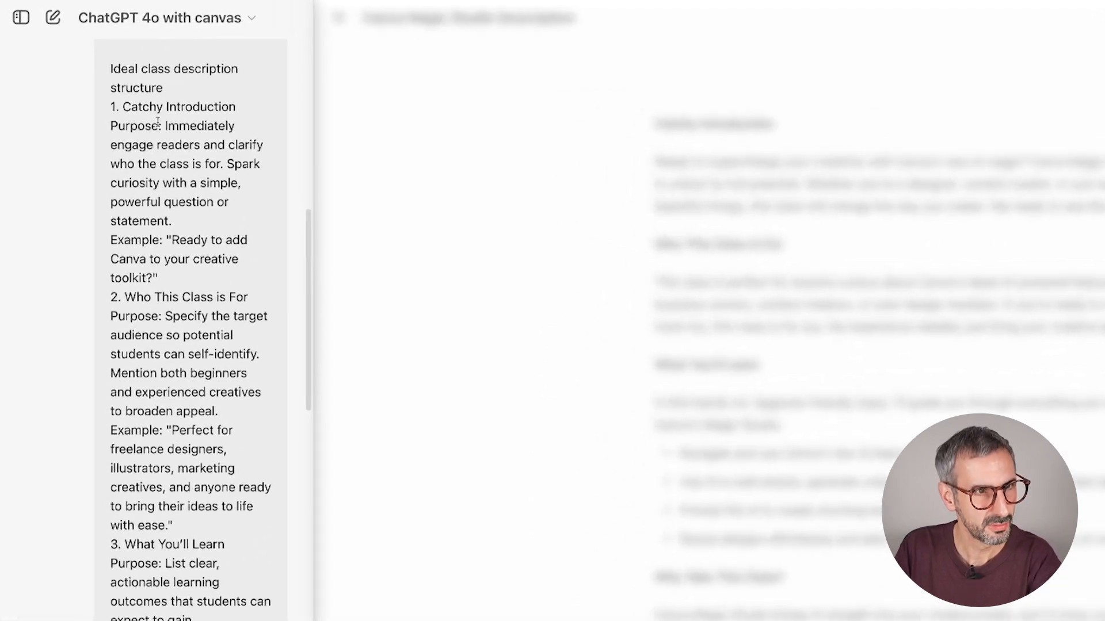
{"action": "scroll", "coordinate": [129, 204], "scroll_direction": "down", "scroll_amount": 10}
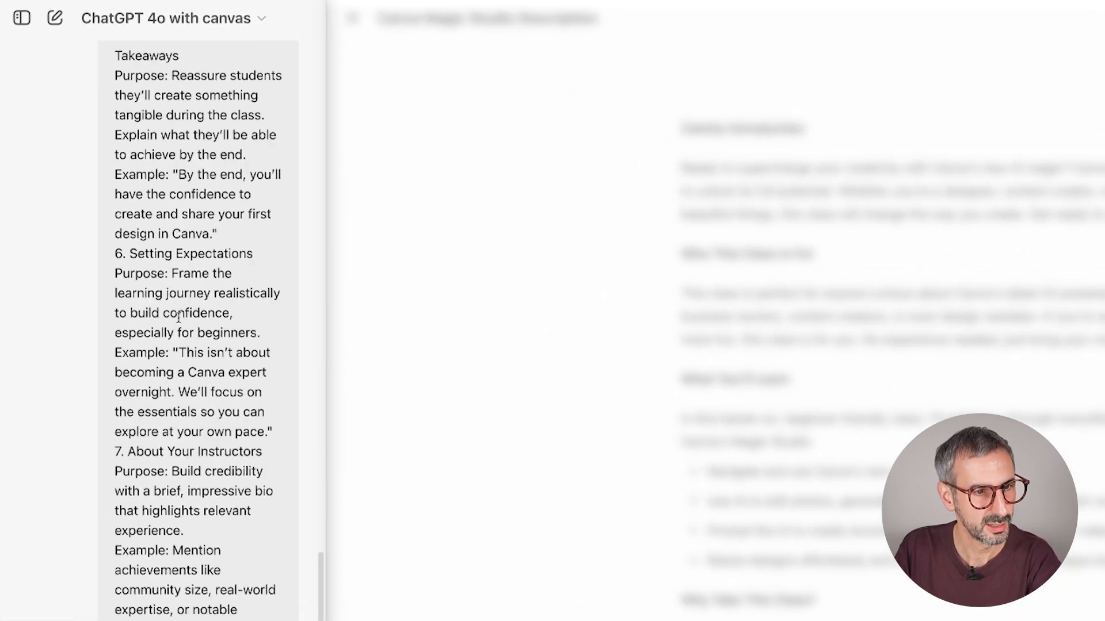
{"action": "scroll", "coordinate": [178, 317], "scroll_direction": "down", "scroll_amount": 10}
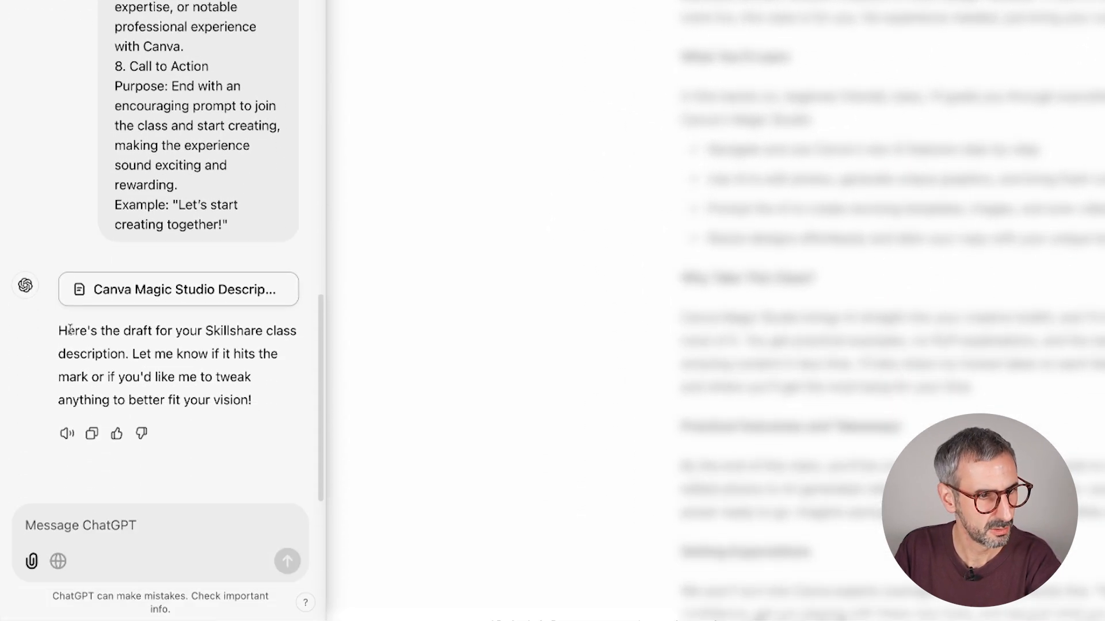
{"action": "left_click_drag", "start_coordinate": [61, 332], "coordinate": [264, 422]}
{"action": "left_click", "coordinate": [202, 347]}
{"action": "left_click_drag", "start_coordinate": [58, 332], "coordinate": [293, 402]}
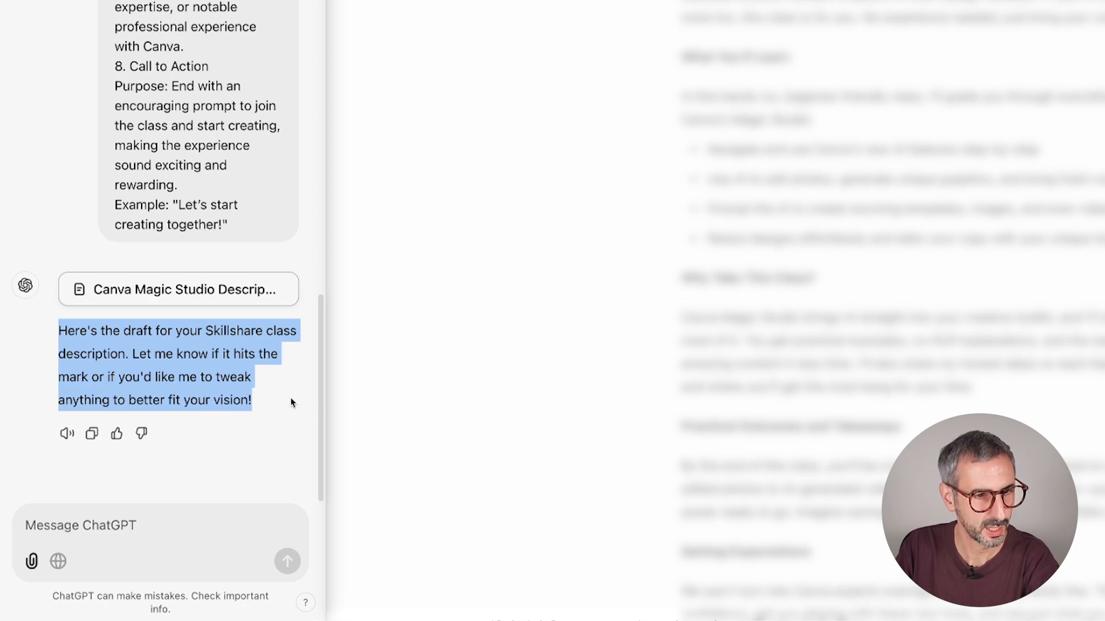
{"action": "left_click", "coordinate": [75, 314]}
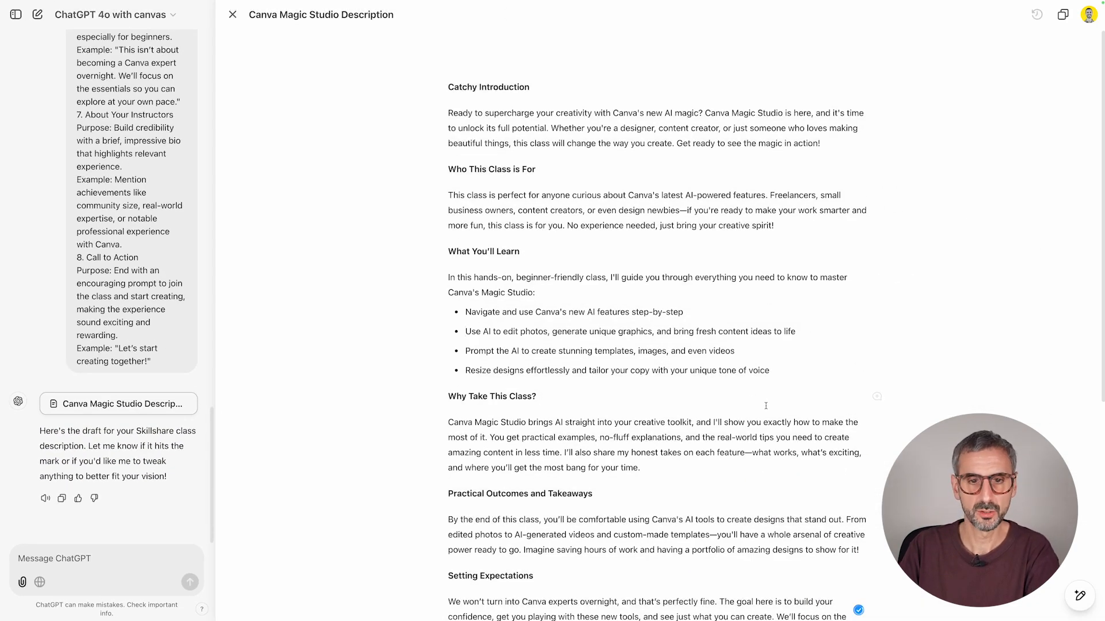
{"action": "scroll", "coordinate": [766, 406], "scroll_direction": "down", "scroll_amount": 6}
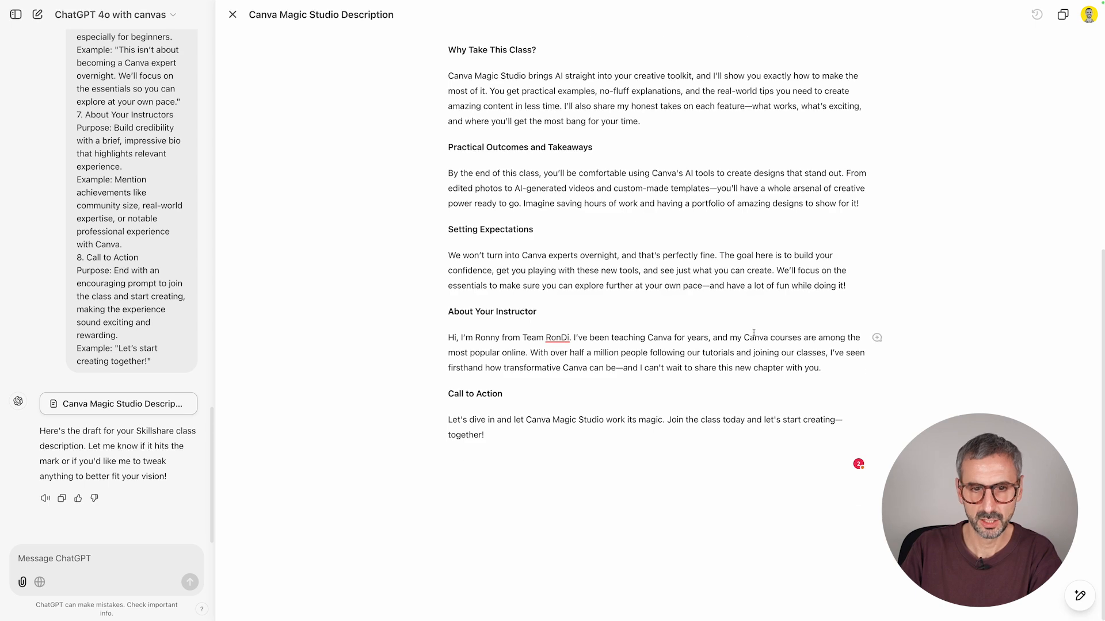
{"action": "scroll", "coordinate": [750, 376], "scroll_direction": "up", "scroll_amount": 6}
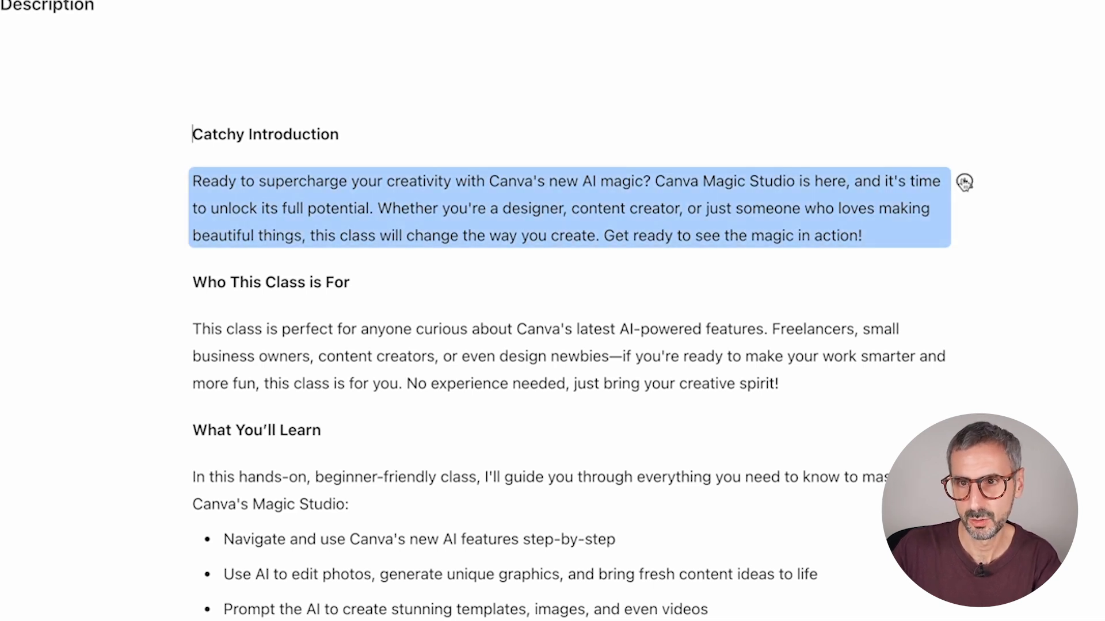
Open the inline edit request for the Catchy Introduction paragraph and dismiss it without entering anything
{"action": "left_click", "coordinate": [964, 182]}
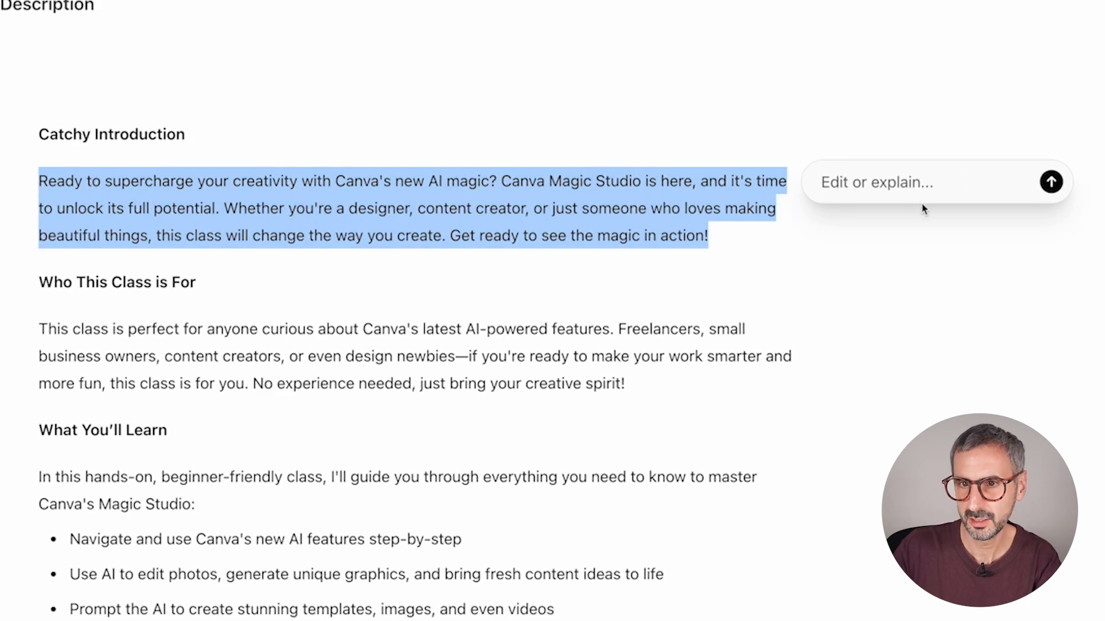
{"action": "left_click", "coordinate": [915, 247]}
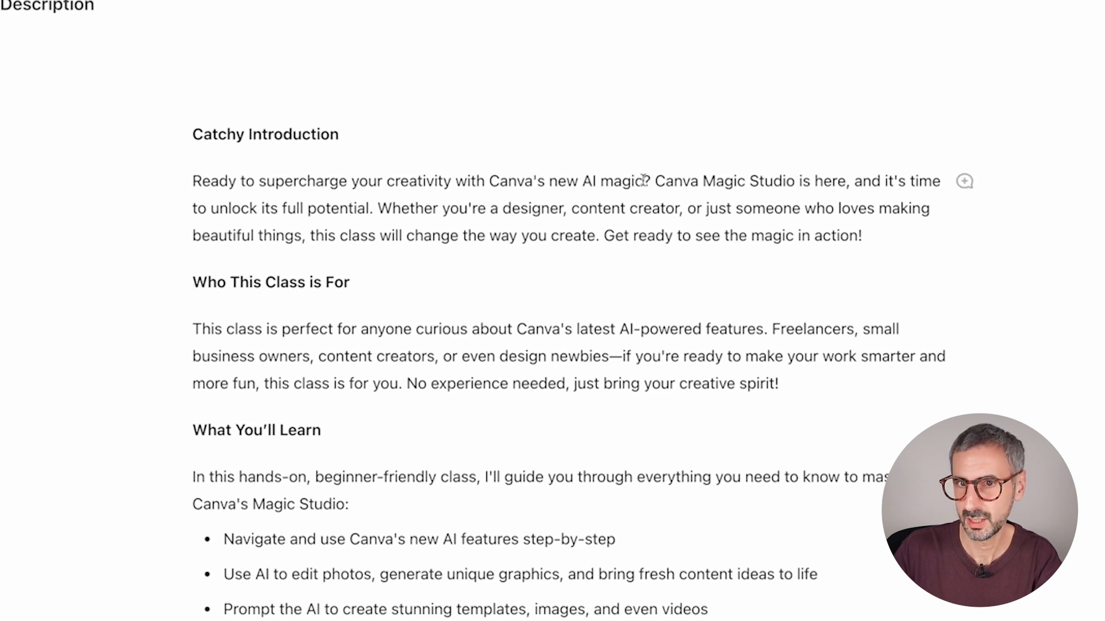
Replace "AI magic" with "Magic Studio" in the first sentence of the Catchy Introduction paragraph
{"action": "left_click_drag", "start_coordinate": [642, 181], "coordinate": [489, 176]}
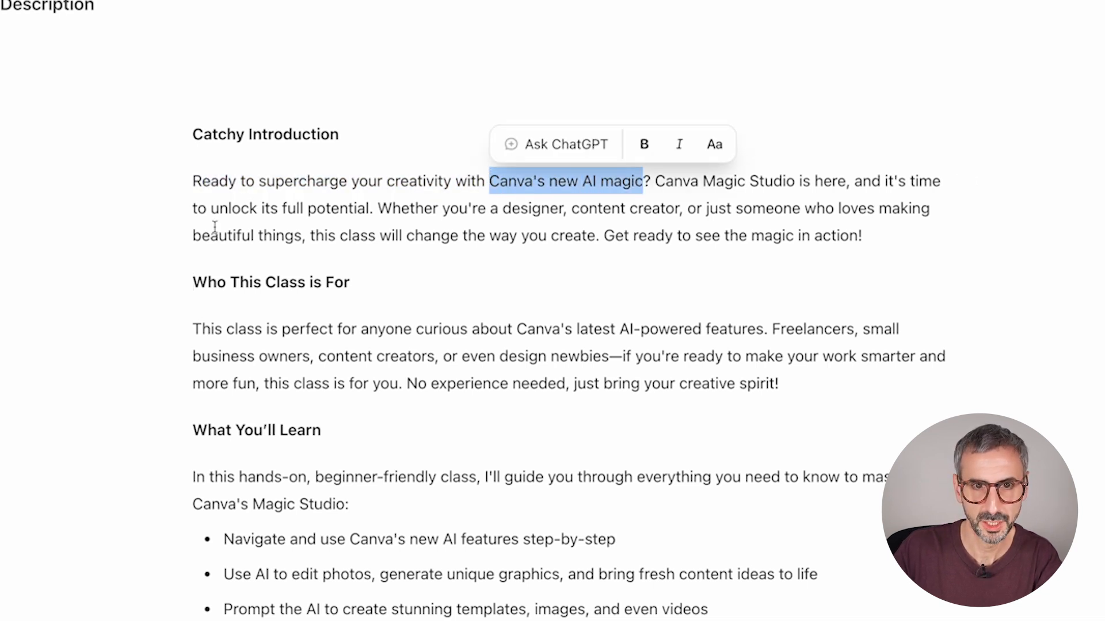
{"action": "left_click", "coordinate": [641, 180]}
{"action": "left_click_drag", "start_coordinate": [583, 180], "coordinate": [642, 181]}
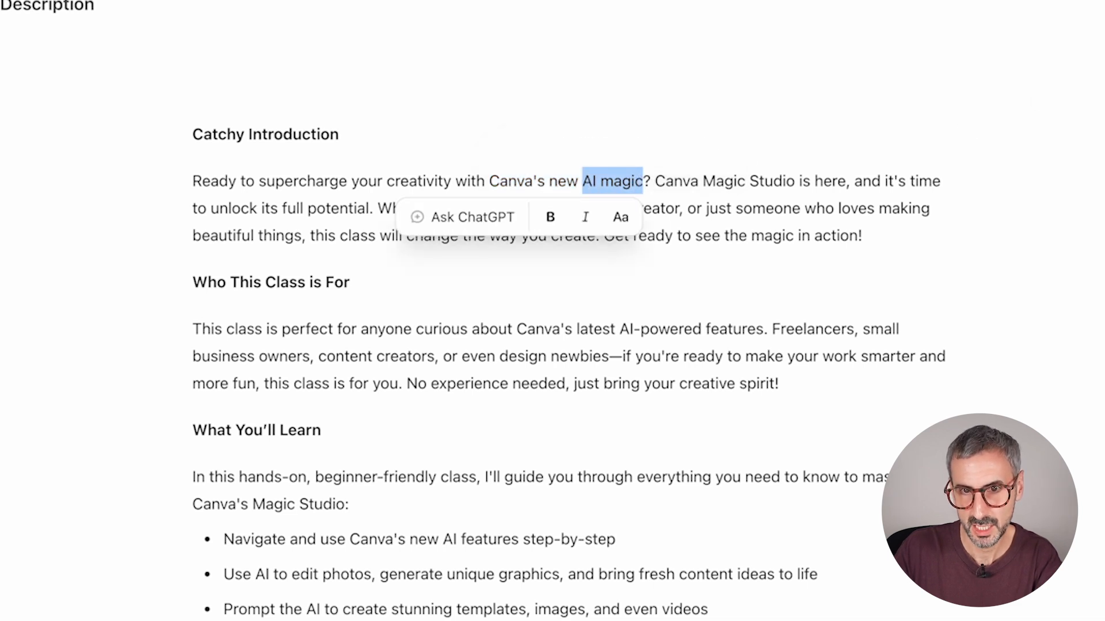
{"action": "type", "text": "Magic Studio"}
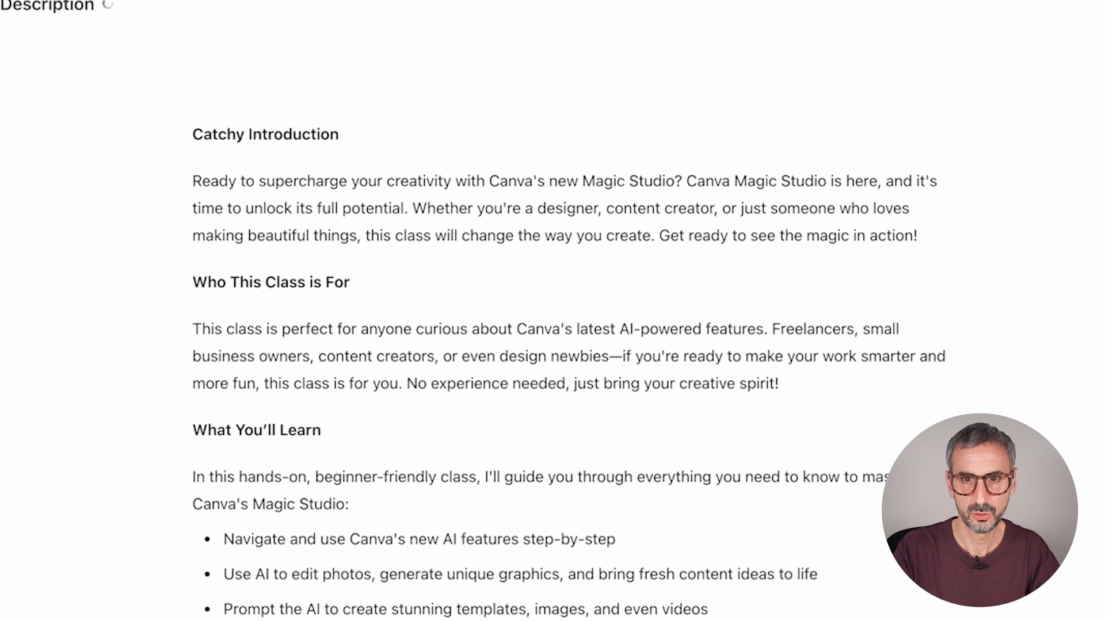
{"action": "key", "text": "Up"}
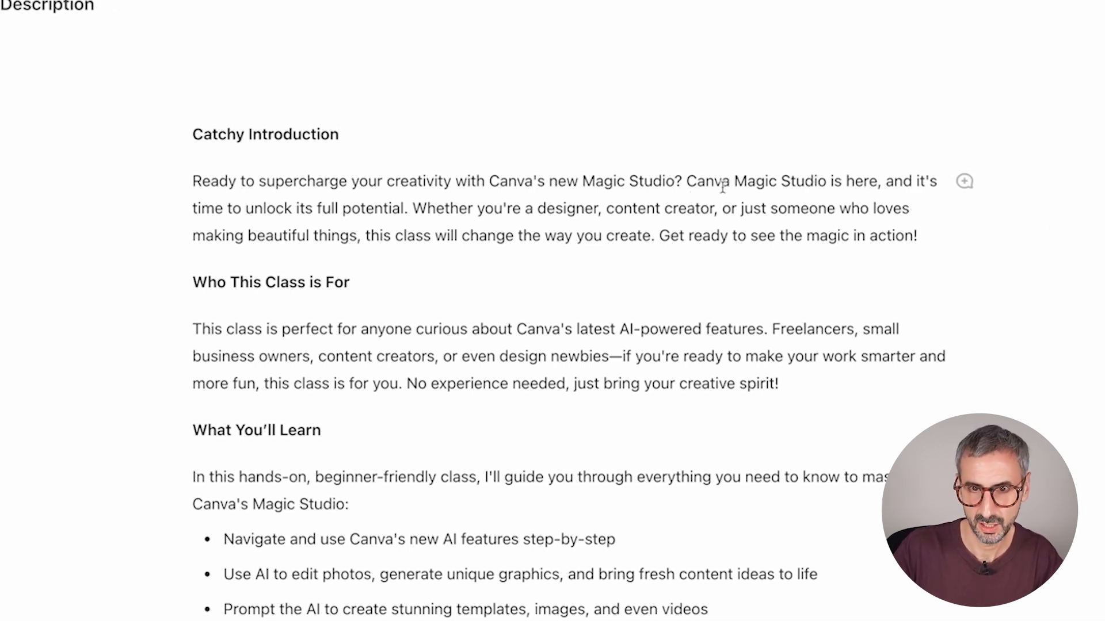
Ask ChatGPT to edit the whole Catchy Introduction paragraph with the request "make this much shorter, about one sentence is enough"
{"action": "left_click_drag", "start_coordinate": [929, 235], "coordinate": [160, 170]}
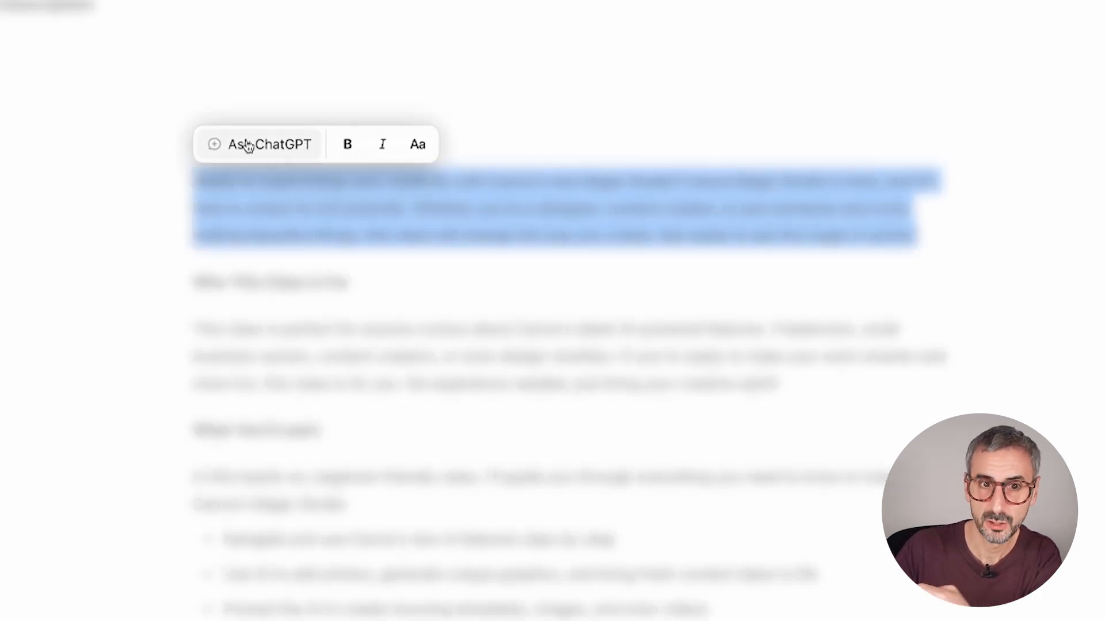
{"action": "left_click", "coordinate": [277, 148]}
{"action": "type", "text": "m"}
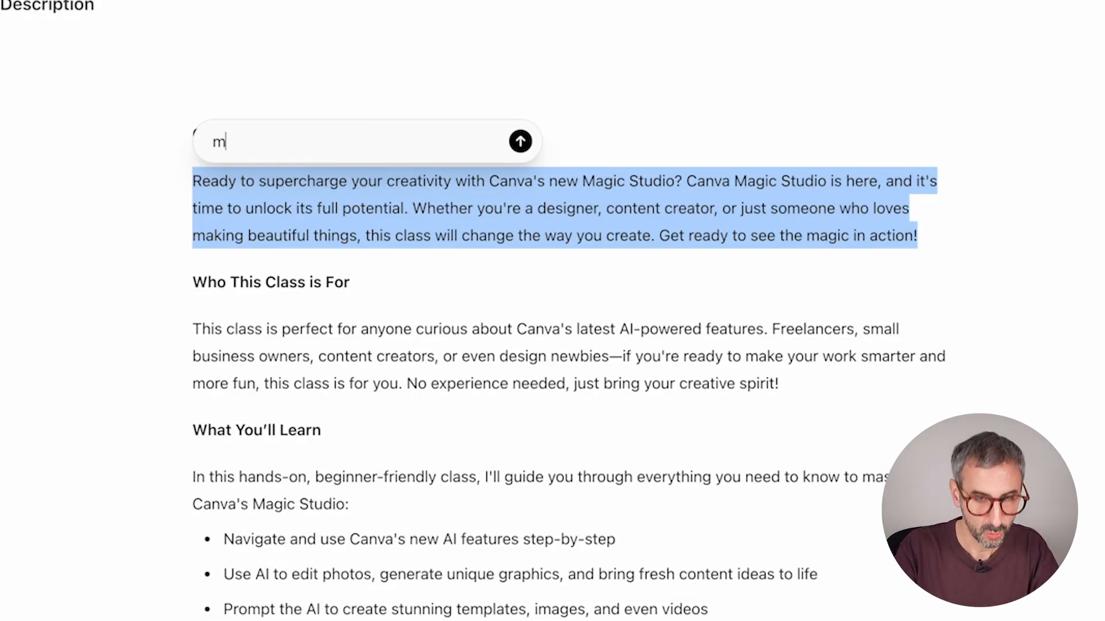
{"action": "type", "text": "ake this much shor"}
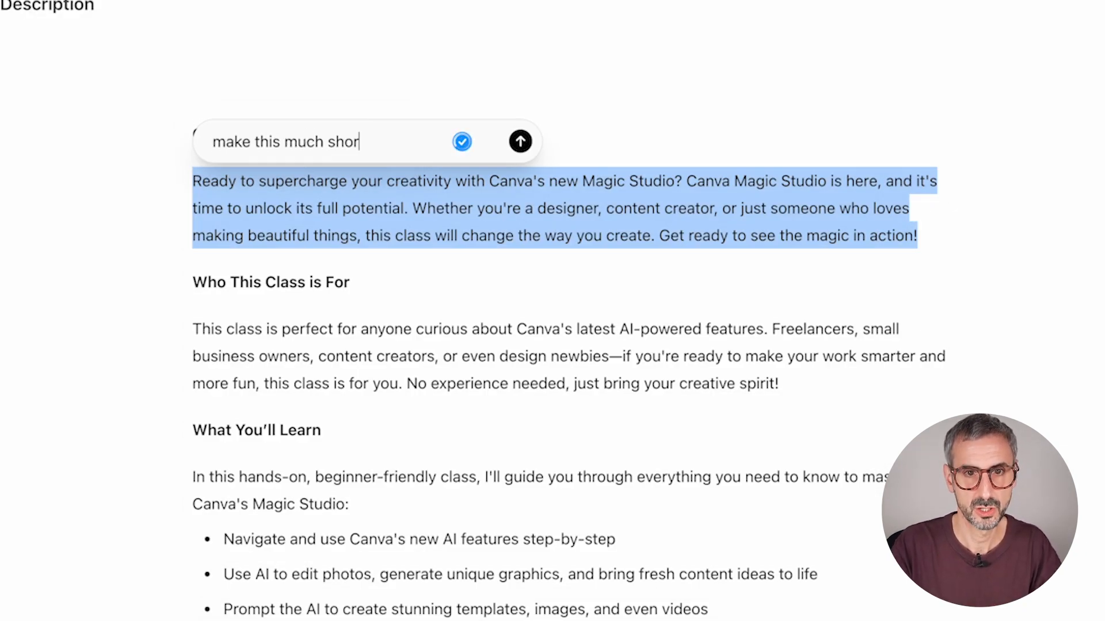
{"action": "type", "text": "ter, about one sentence is enough"}
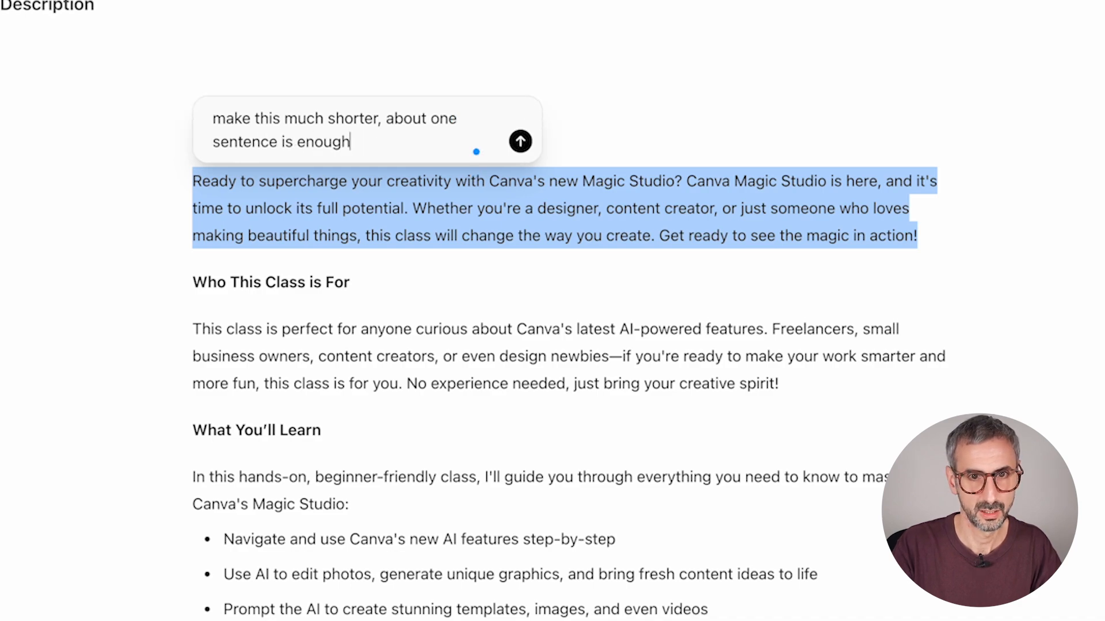
{"action": "key", "text": "Return"}
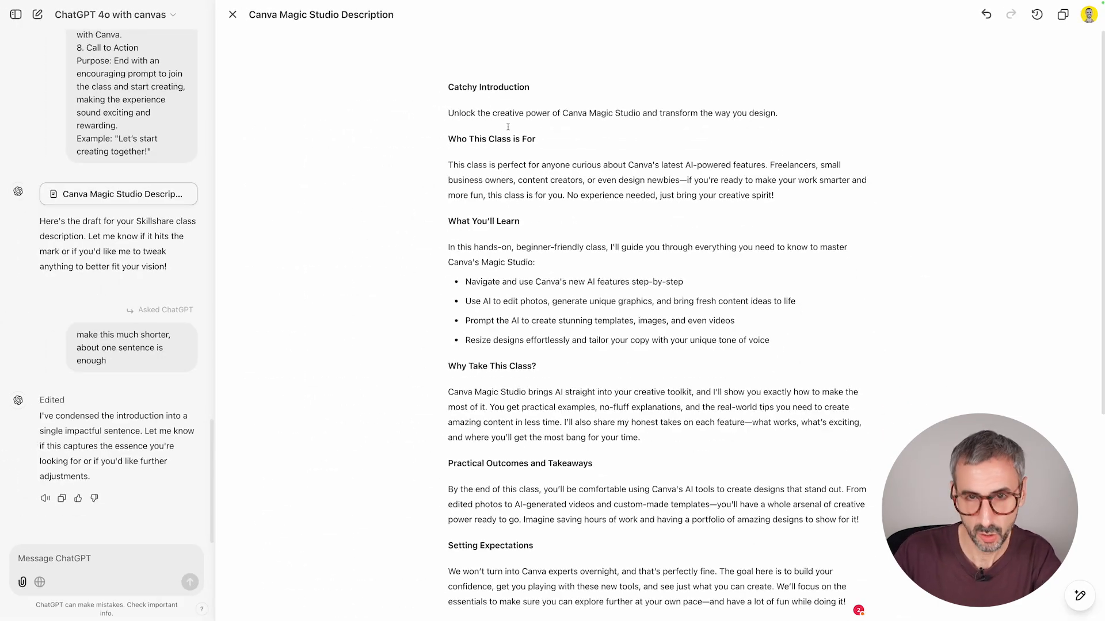
Ask ChatGPT to edit the "Who This Class is For" and "What You'll Learn" sections with the request "please swap these two sections"
{"action": "left_click_drag", "start_coordinate": [448, 142], "coordinate": [550, 140]}
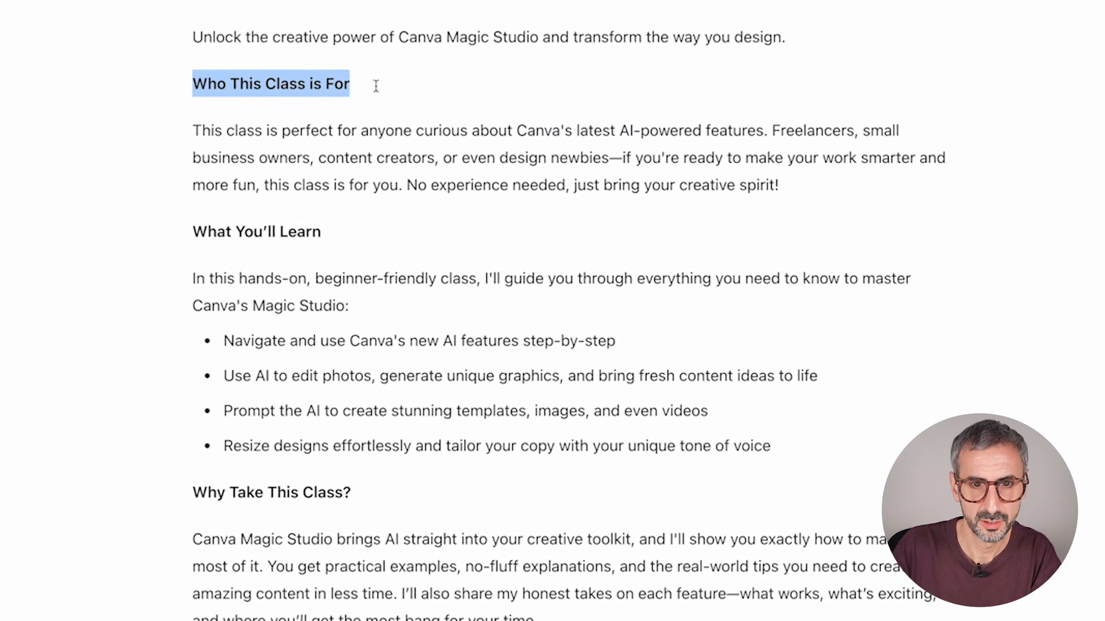
{"action": "left_click_drag", "start_coordinate": [376, 86], "coordinate": [893, 426]}
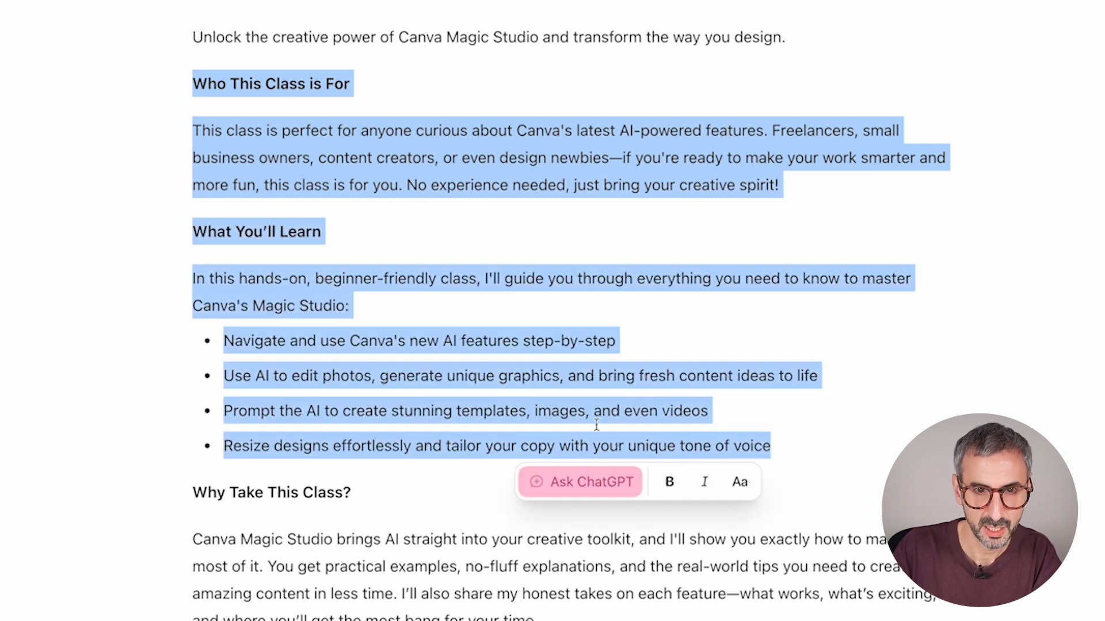
{"action": "left_click", "coordinate": [580, 489]}
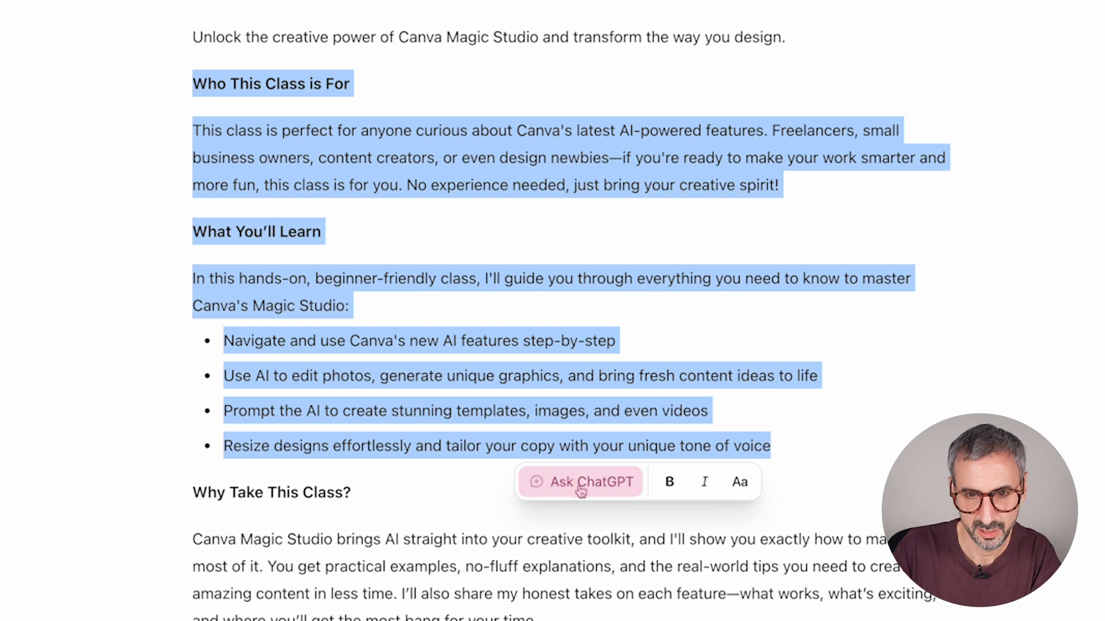
{"action": "type", "text": "please s"}
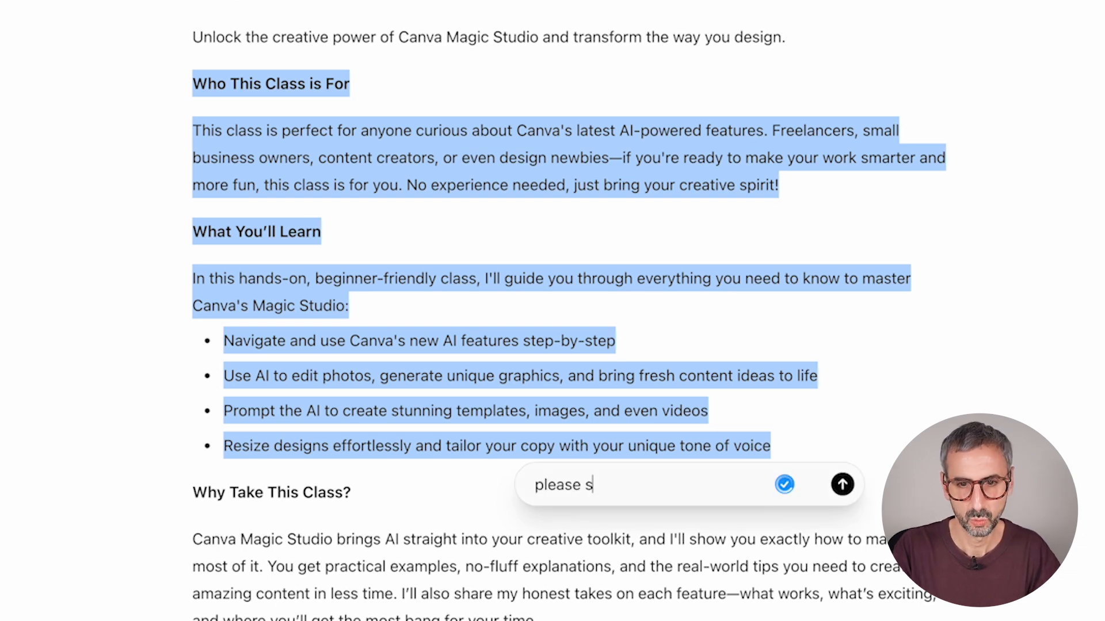
{"action": "type", "text": "wap these two sec"}
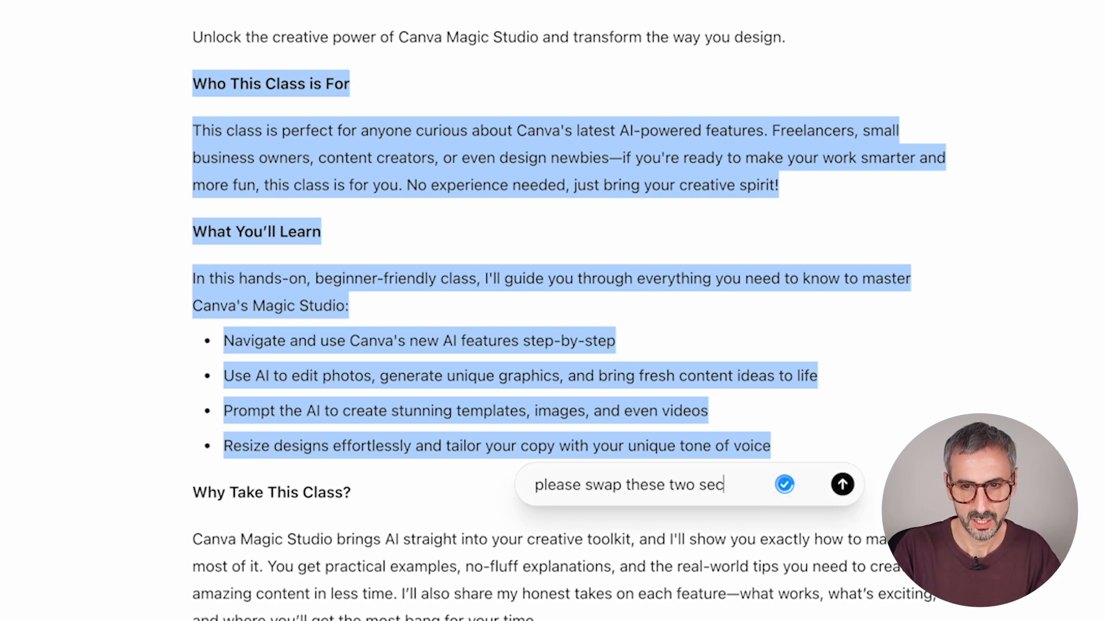
{"action": "type", "text": "tions"}
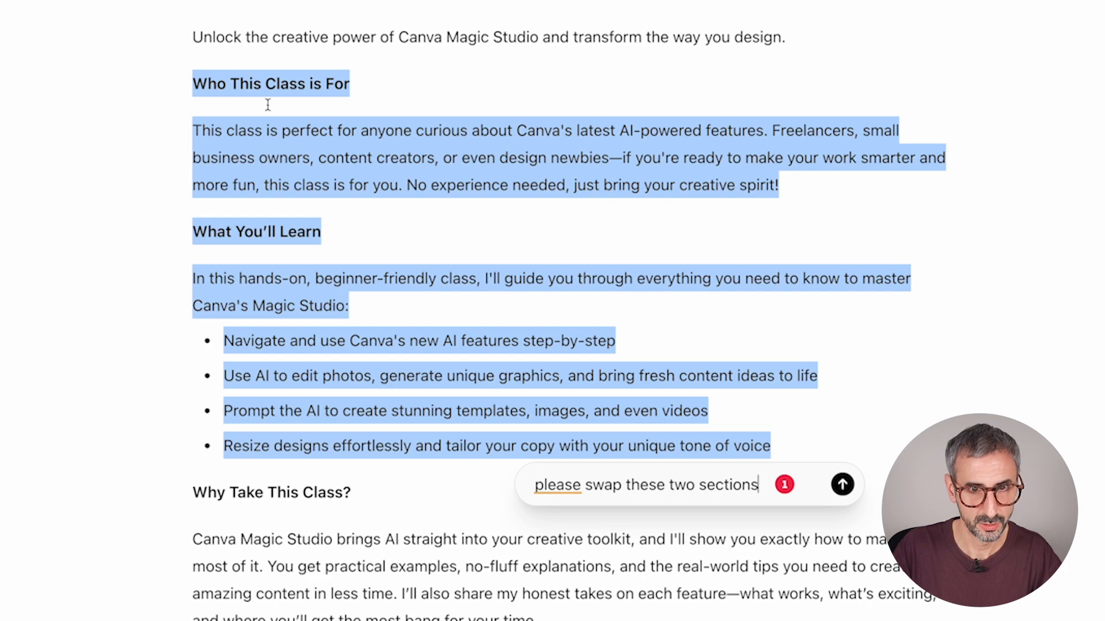
{"action": "key", "text": "Return"}
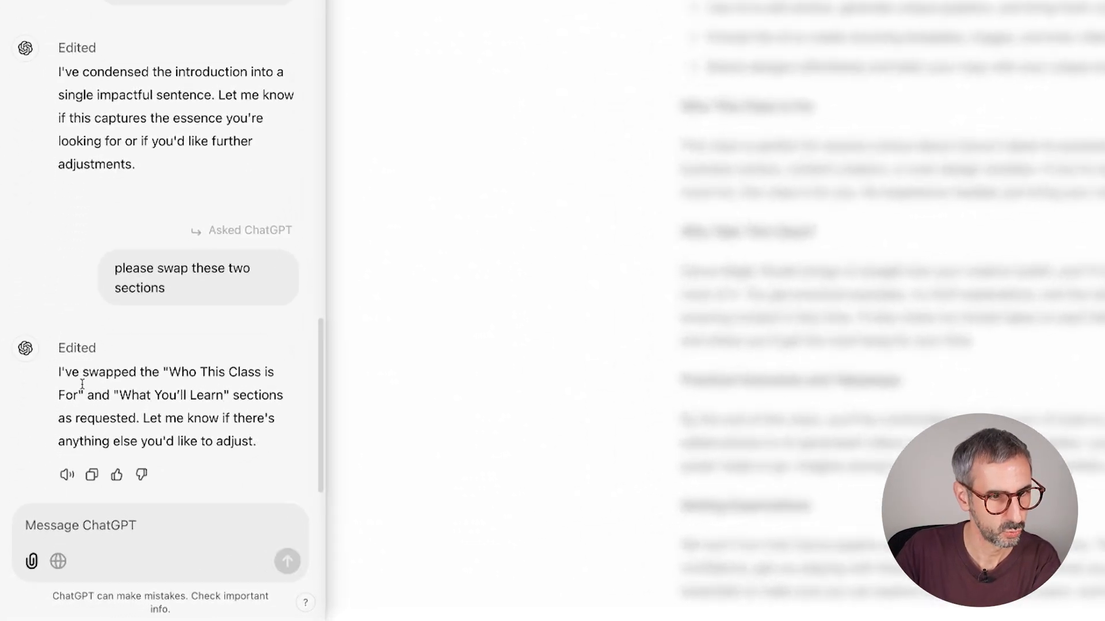
Review ChatGPT's reply about the swapped sections, play it aloud and stop the playback
{"action": "scroll", "coordinate": [266, 343], "scroll_direction": "down", "scroll_amount": 2}
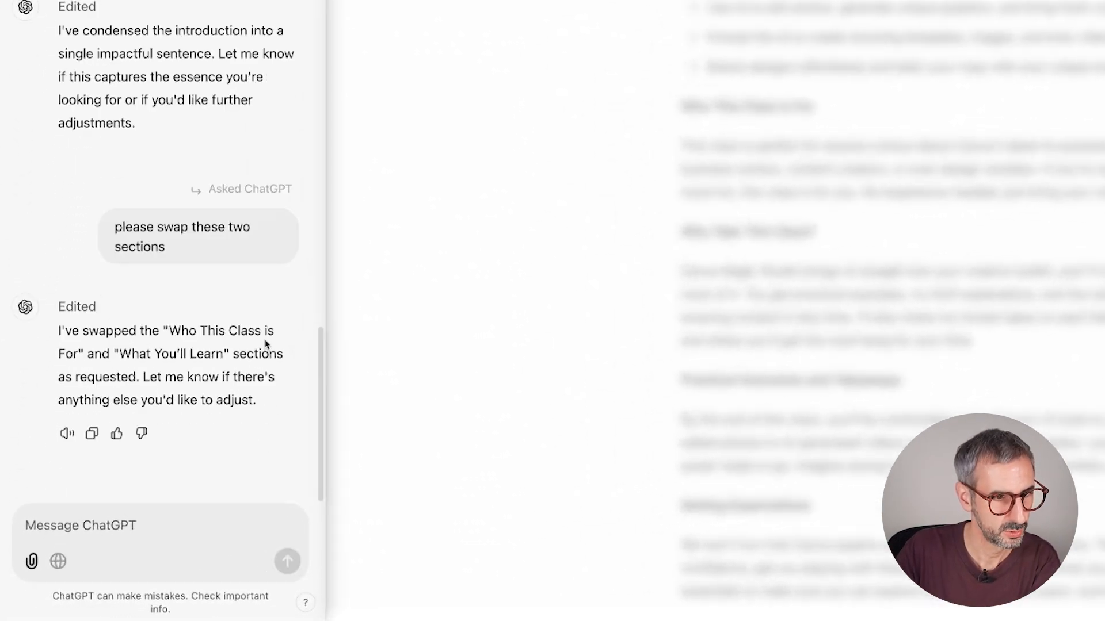
{"action": "left_click_drag", "start_coordinate": [274, 401], "coordinate": [65, 342]}
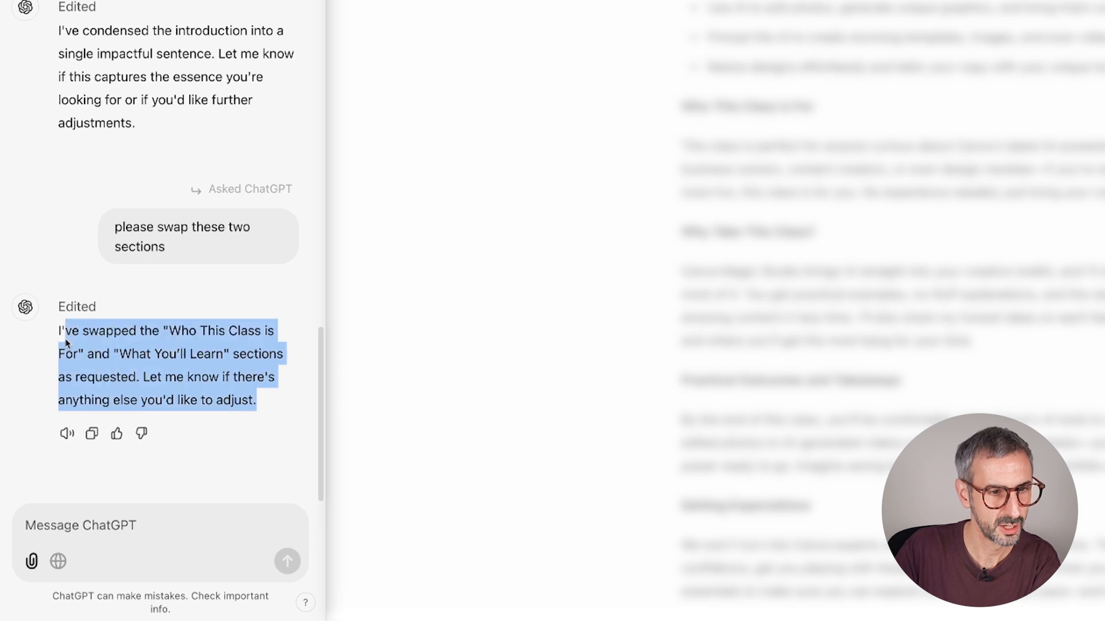
{"action": "left_click", "coordinate": [67, 435]}
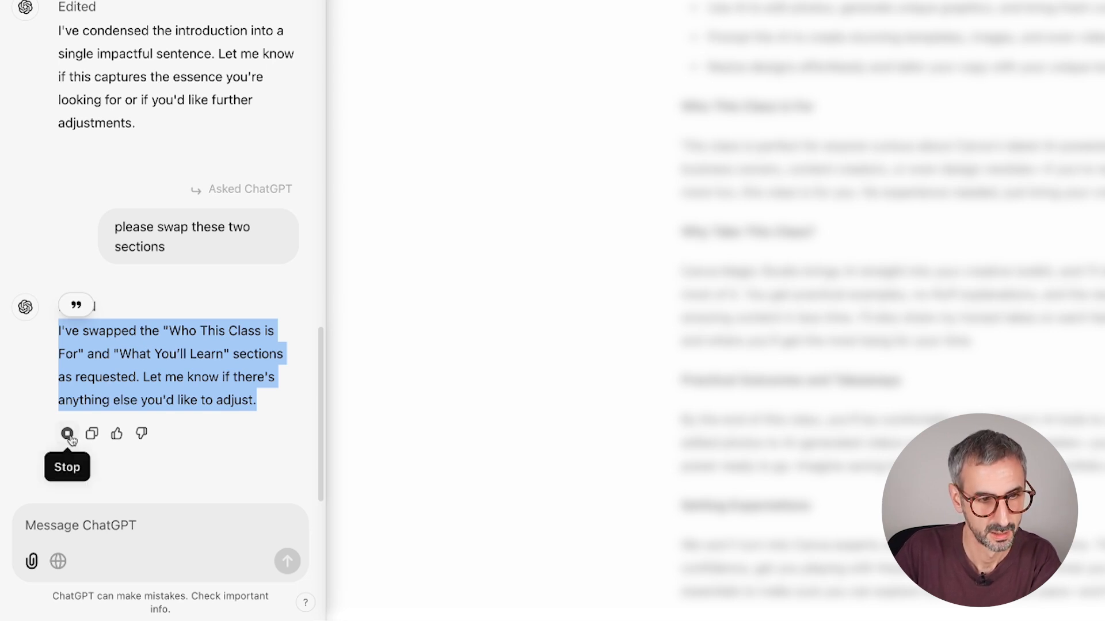
{"action": "left_click", "coordinate": [66, 433]}
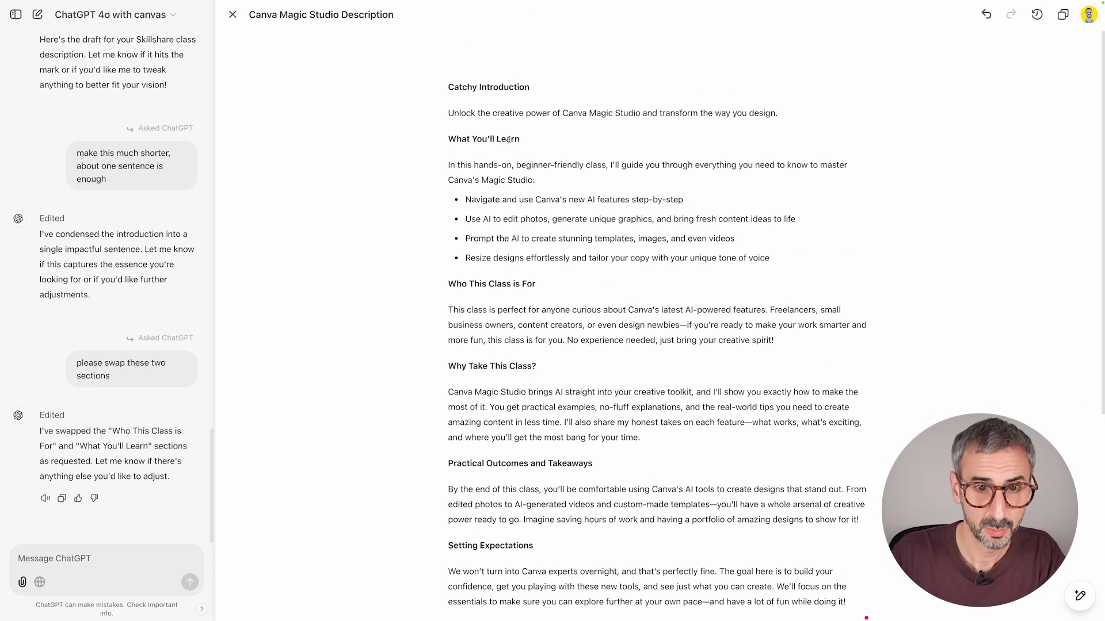
Ask ChatGPT to edit the bullet list under "What You'll Learn" with the request "replace the bullet points for relevant emojis"
{"action": "scroll", "coordinate": [508, 139], "scroll_direction": "down", "scroll_amount": 1}
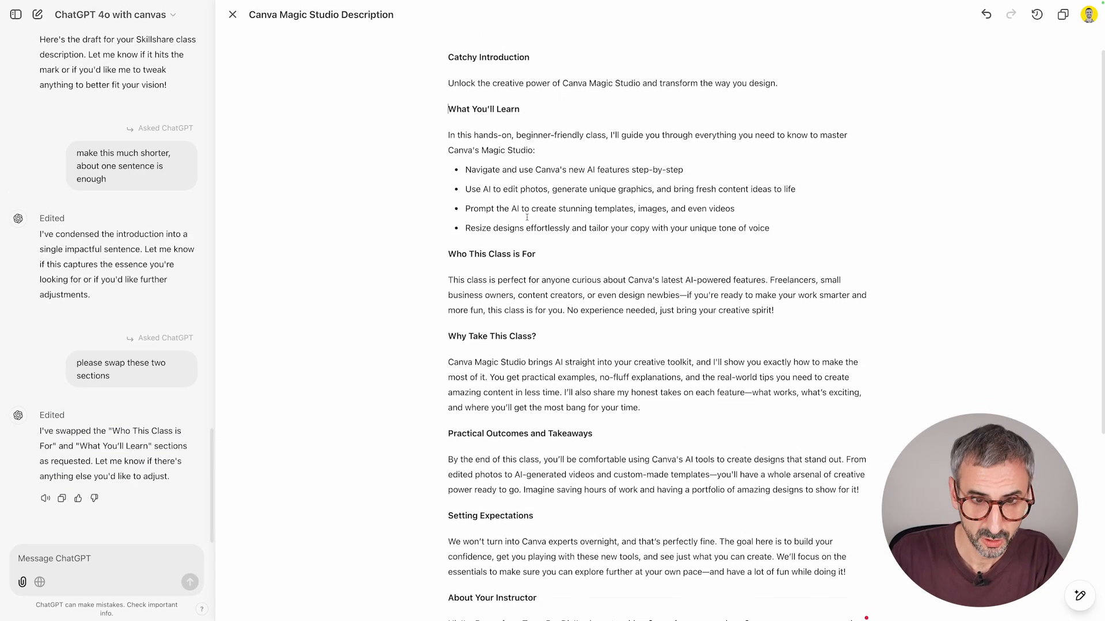
{"action": "left_click_drag", "start_coordinate": [778, 226], "coordinate": [437, 138]}
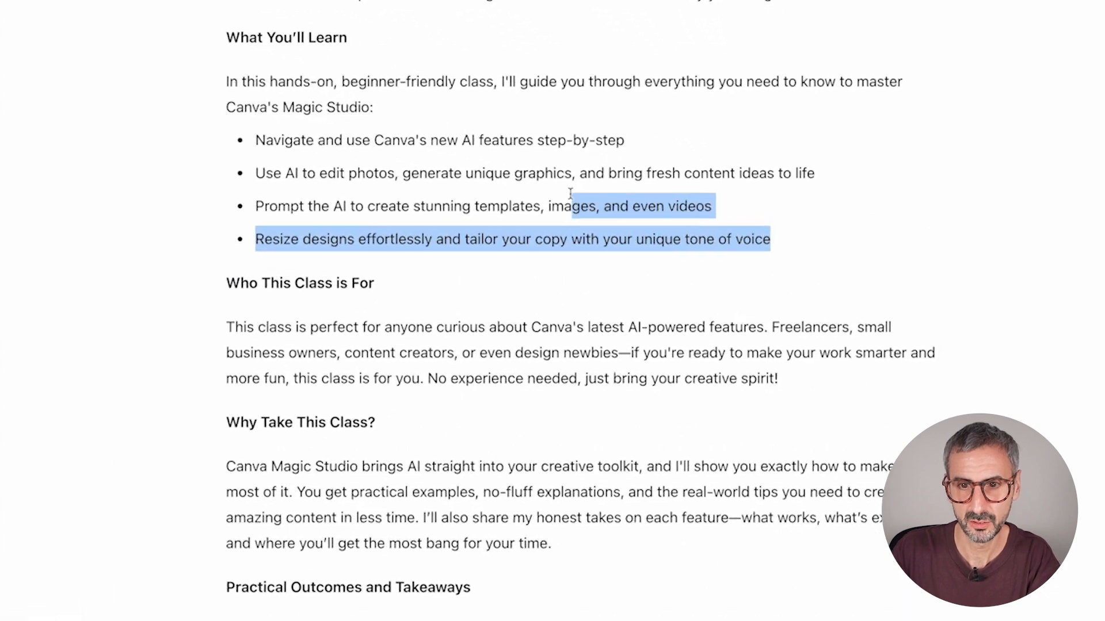
{"action": "left_click_drag", "start_coordinate": [173, 84], "coordinate": [190, 148]}
{"action": "left_click", "coordinate": [290, 100]}
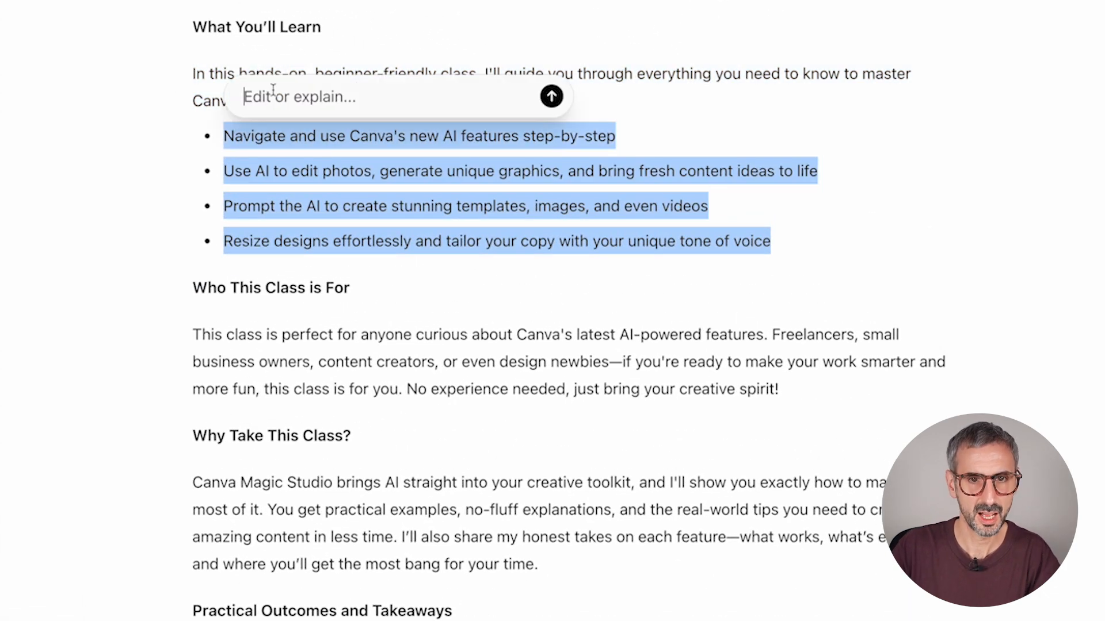
{"action": "type", "text": "replace the bul"}
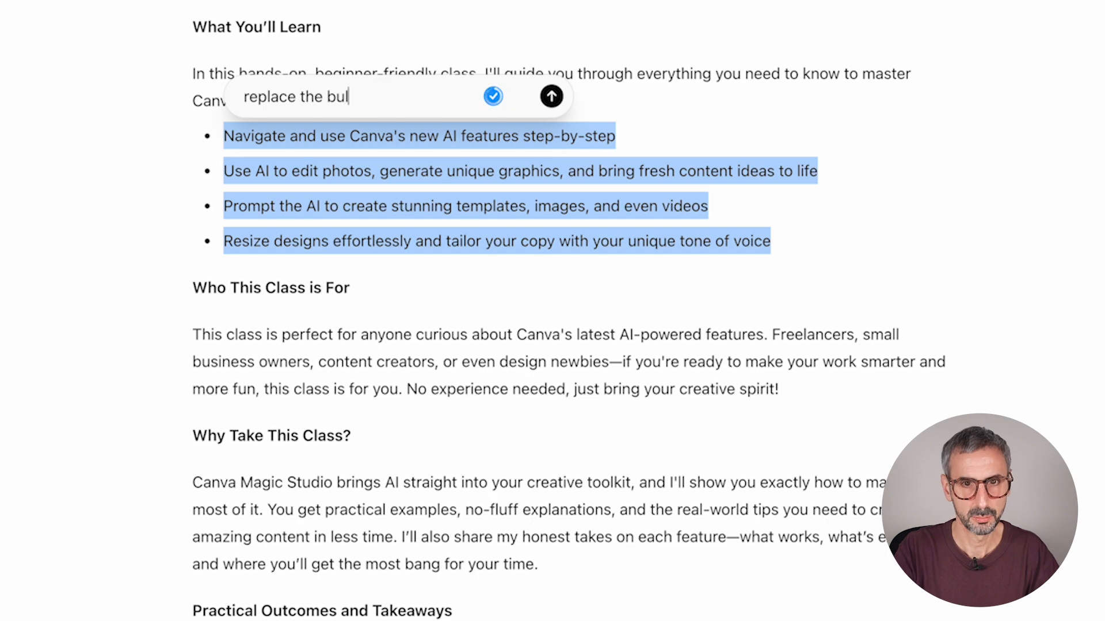
{"action": "type", "text": "let points for rele"}
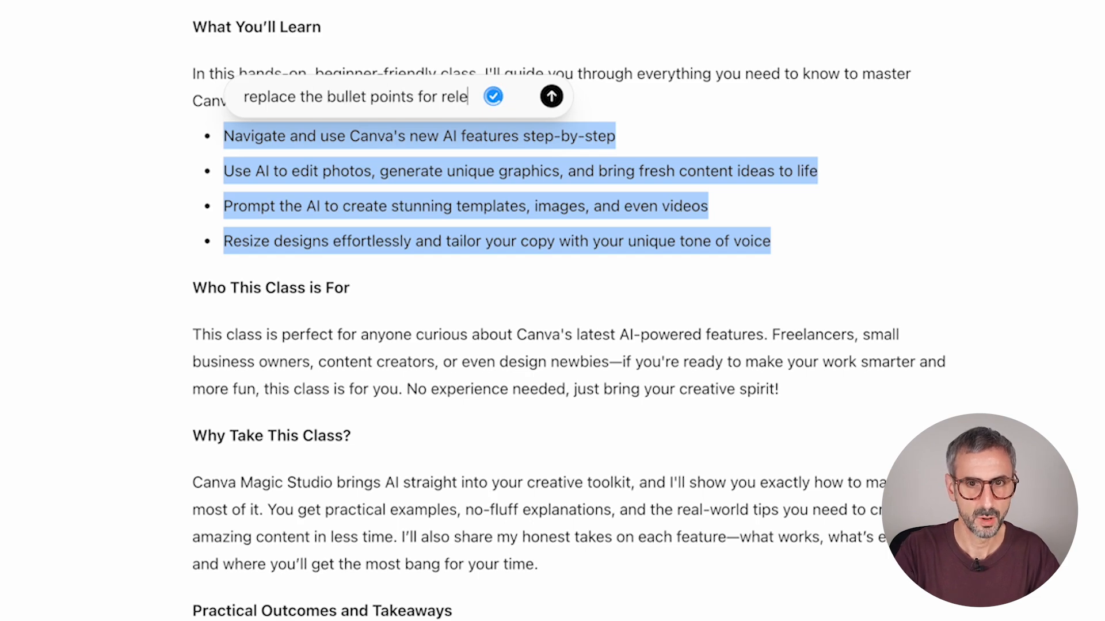
{"action": "type", "text": "vant emojis"}
{"action": "key", "text": "Return"}
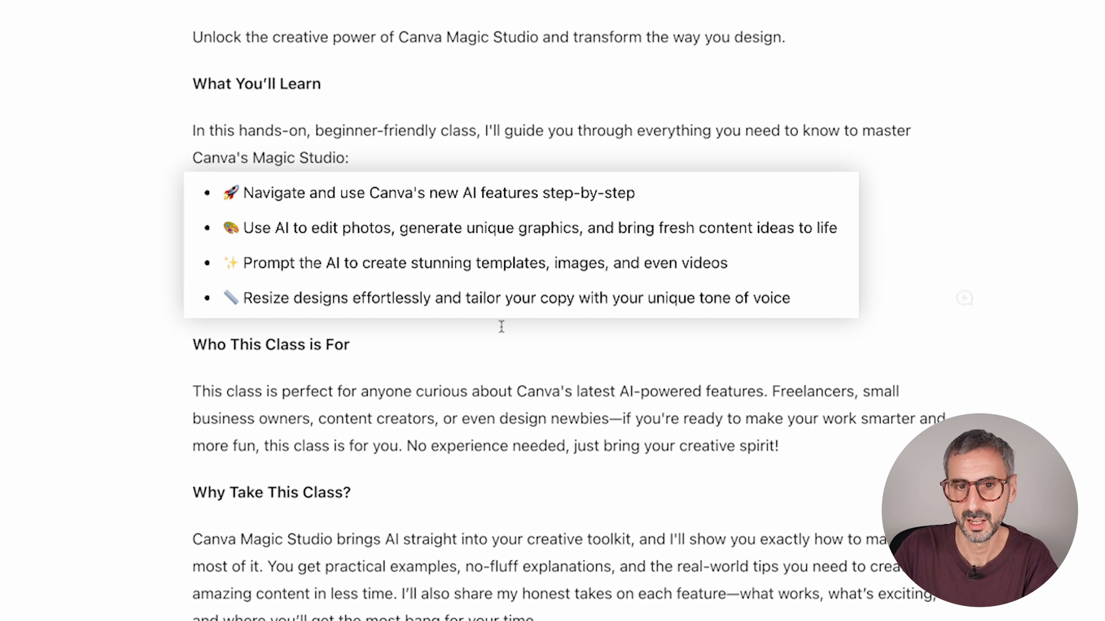
{"action": "left_click_drag", "start_coordinate": [218, 192], "coordinate": [271, 299]}
{"action": "left_click", "coordinate": [949, 329]}
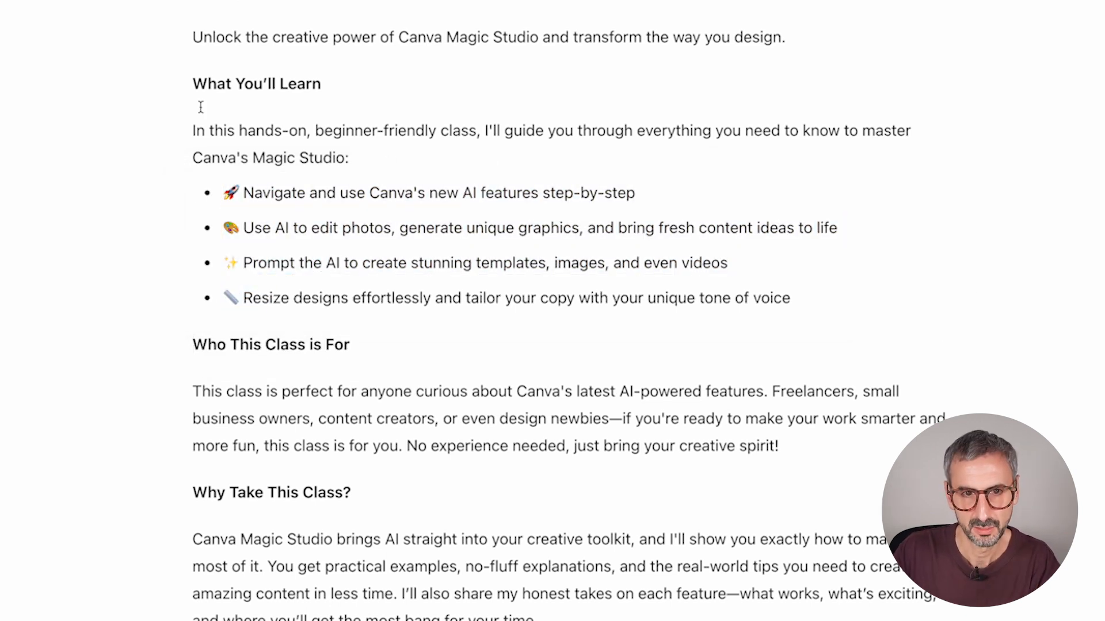
Try the bold and italic formatting on the "What You'll Learn" section title
{"action": "left_click_drag", "start_coordinate": [300, 83], "coordinate": [170, 95]}
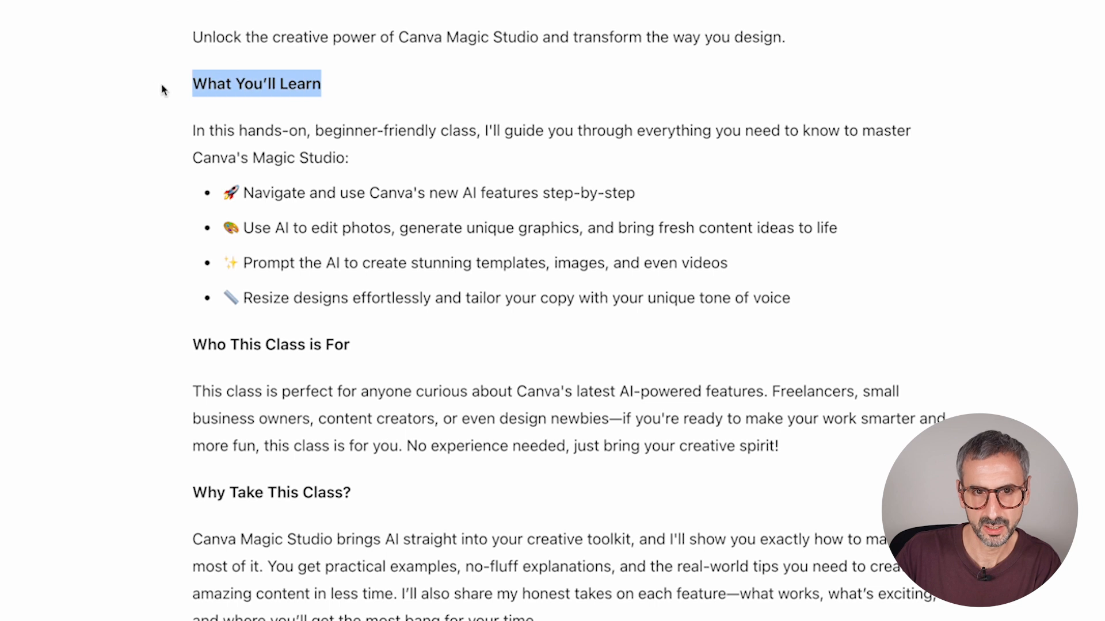
{"action": "left_click", "coordinate": [349, 49]}
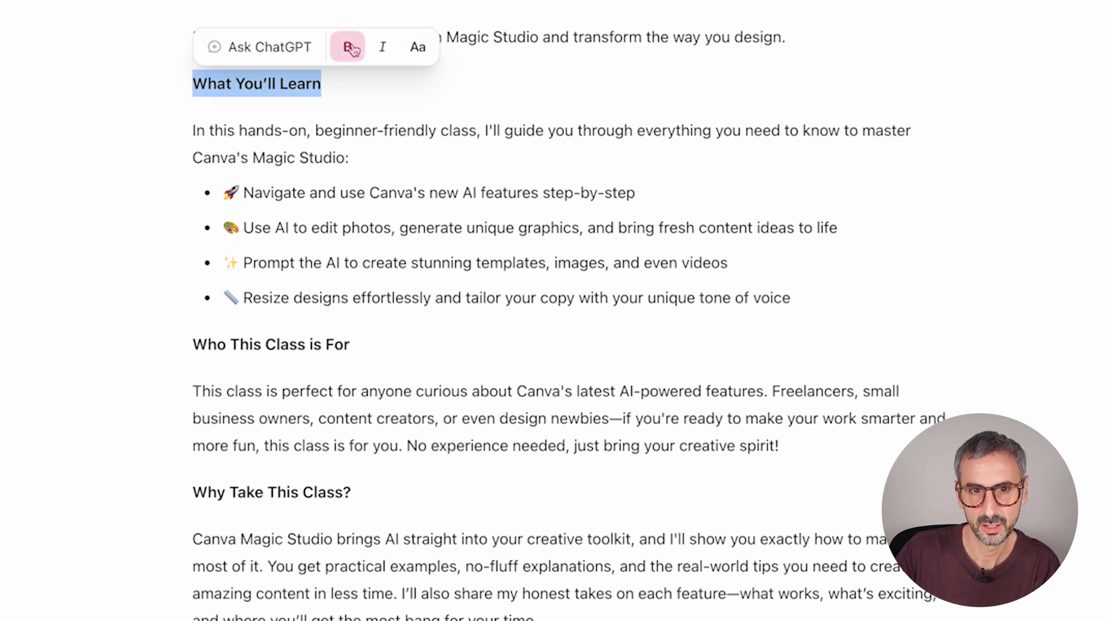
{"action": "left_click", "coordinate": [382, 51]}
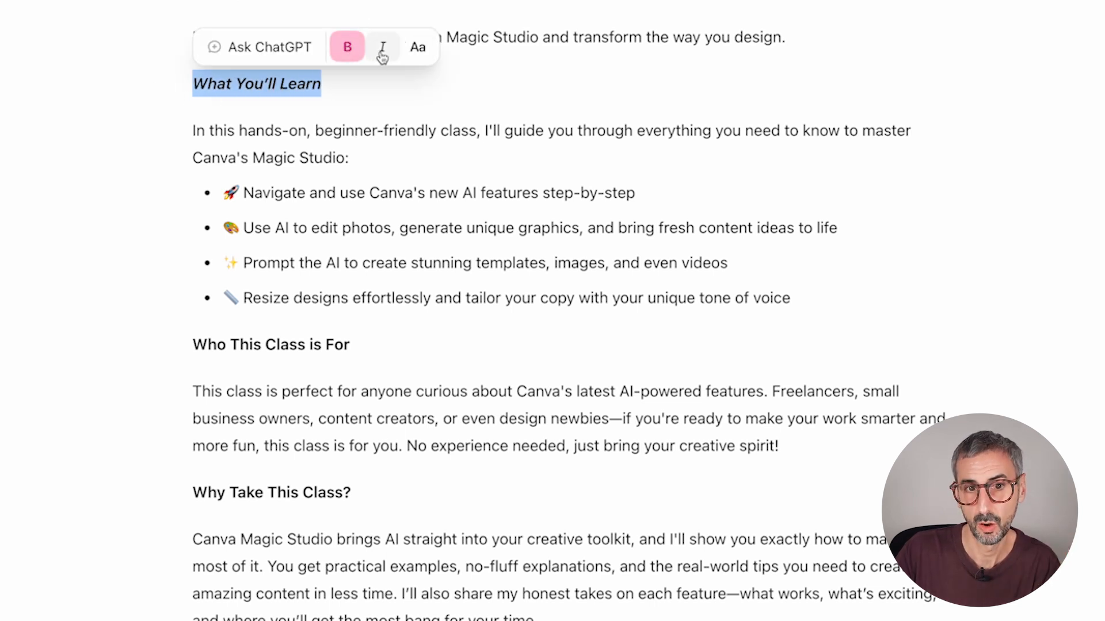
{"action": "left_click", "coordinate": [382, 53]}
Try the Heading 1 style on the "What You'll Learn" title and set it to Heading 2
{"action": "left_click", "coordinate": [417, 48]}
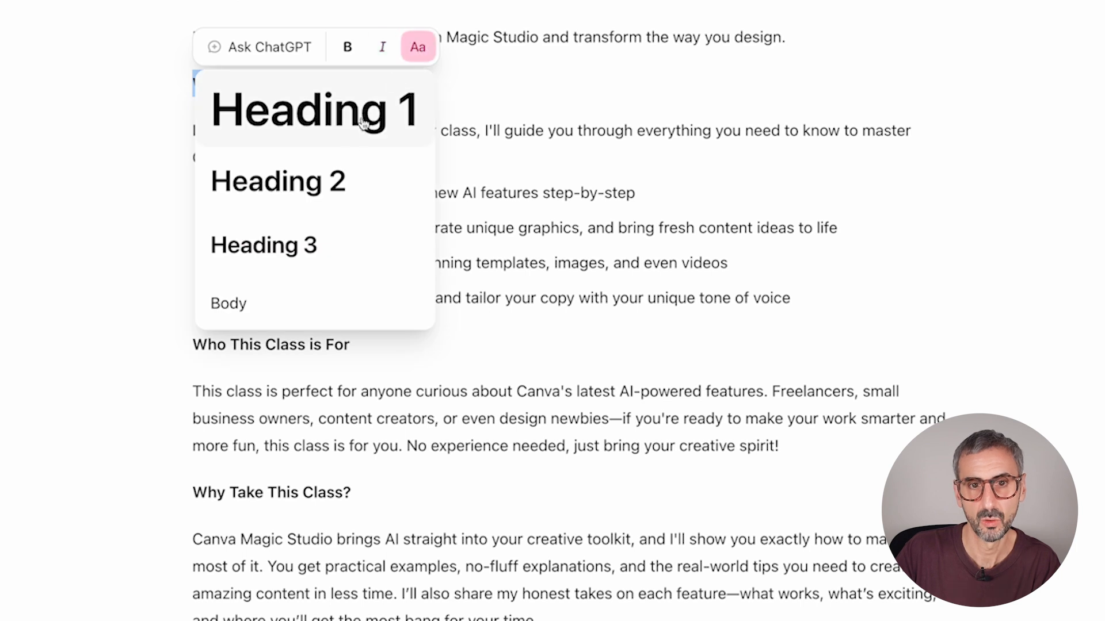
{"action": "left_click", "coordinate": [249, 143]}
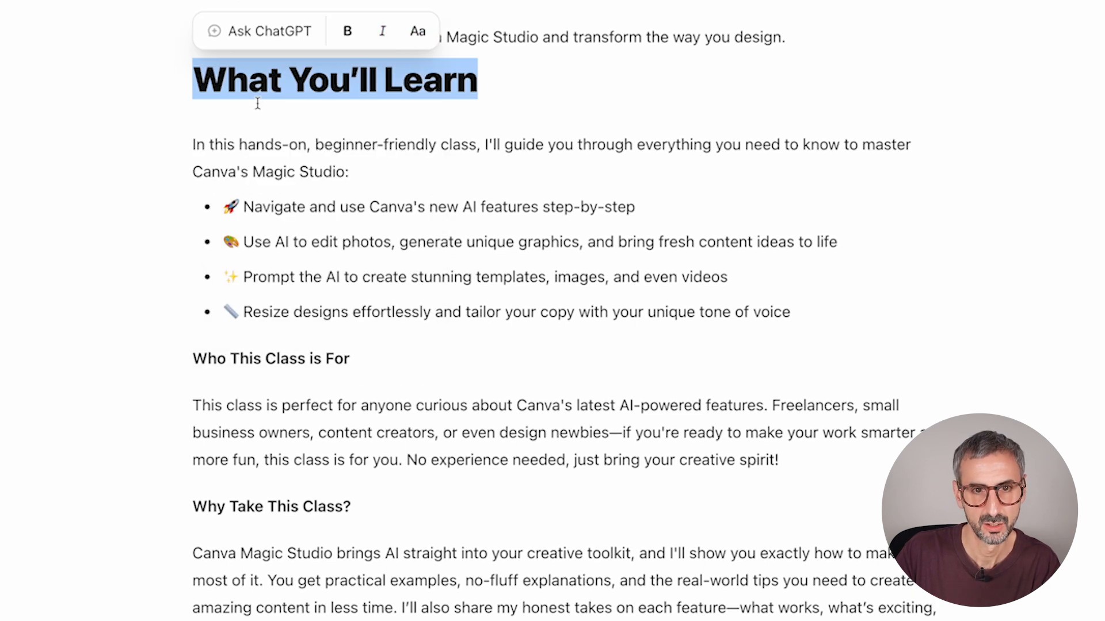
{"action": "left_click", "coordinate": [419, 31]}
{"action": "left_click", "coordinate": [311, 192]}
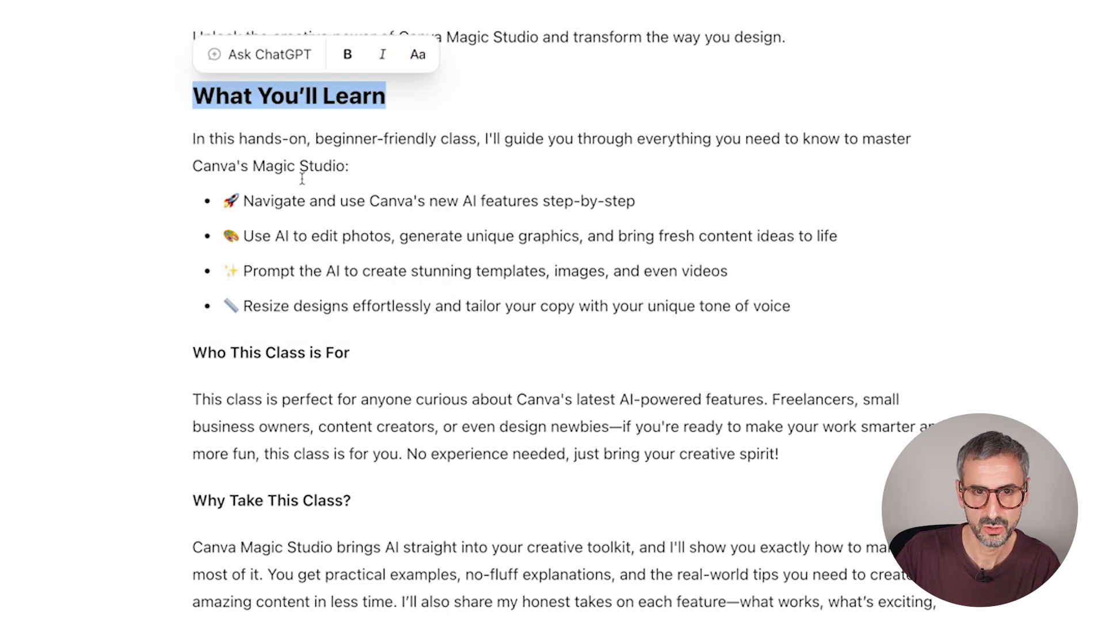
{"action": "left_click", "coordinate": [416, 96]}
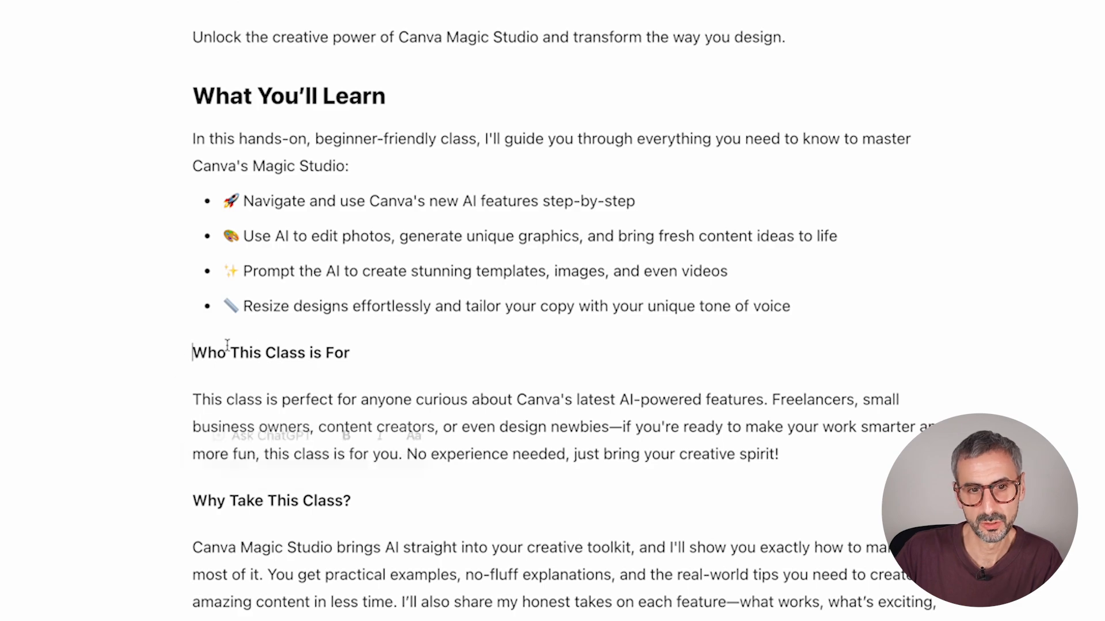
Ask ChatGPT to edit the text from "What You'll Learn" to the end with the request "replace all section headers for H2"
{"action": "left_click_drag", "start_coordinate": [352, 352], "coordinate": [182, 355]}
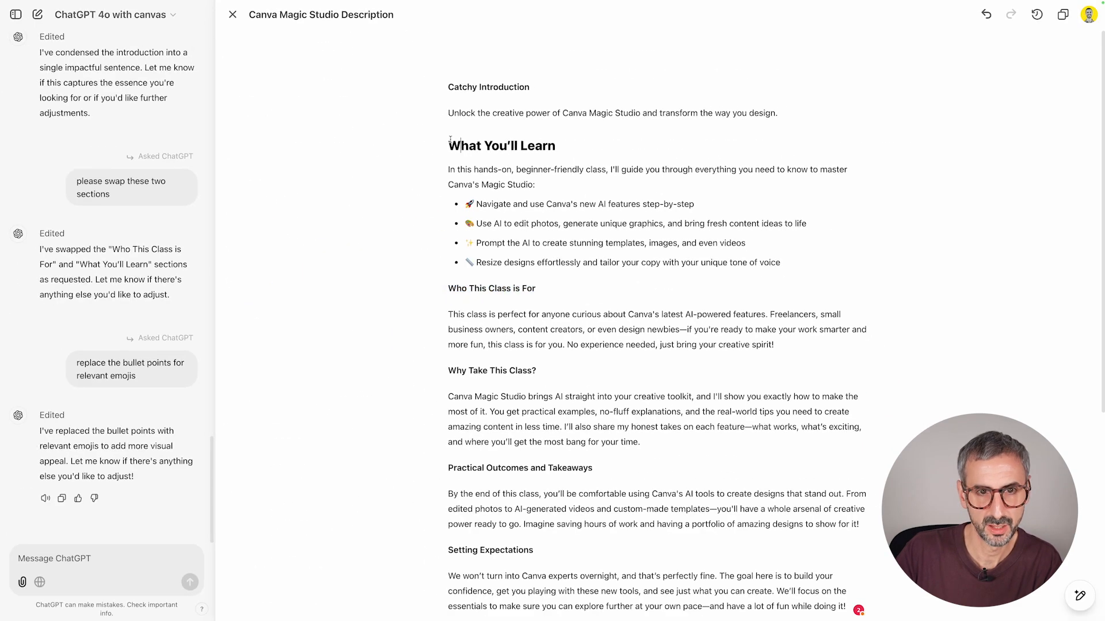
{"action": "left_click_drag", "start_coordinate": [449, 143], "coordinate": [578, 610]}
{"action": "left_click_drag", "start_coordinate": [858, 610], "coordinate": [856, 491]}
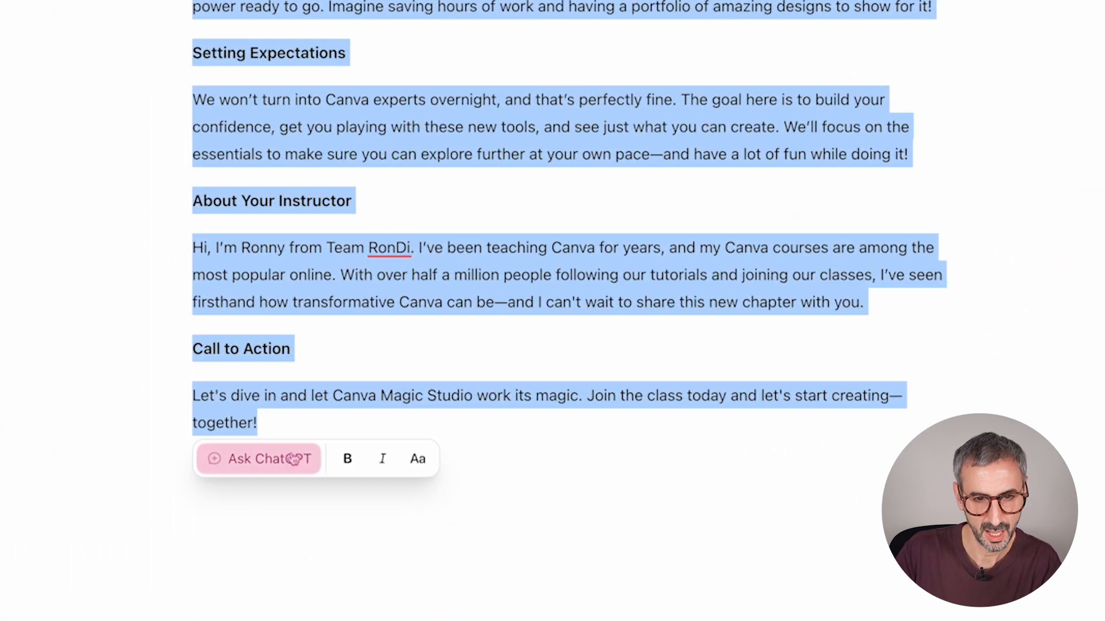
{"action": "left_click", "coordinate": [293, 458]}
{"action": "type", "text": "repl"}
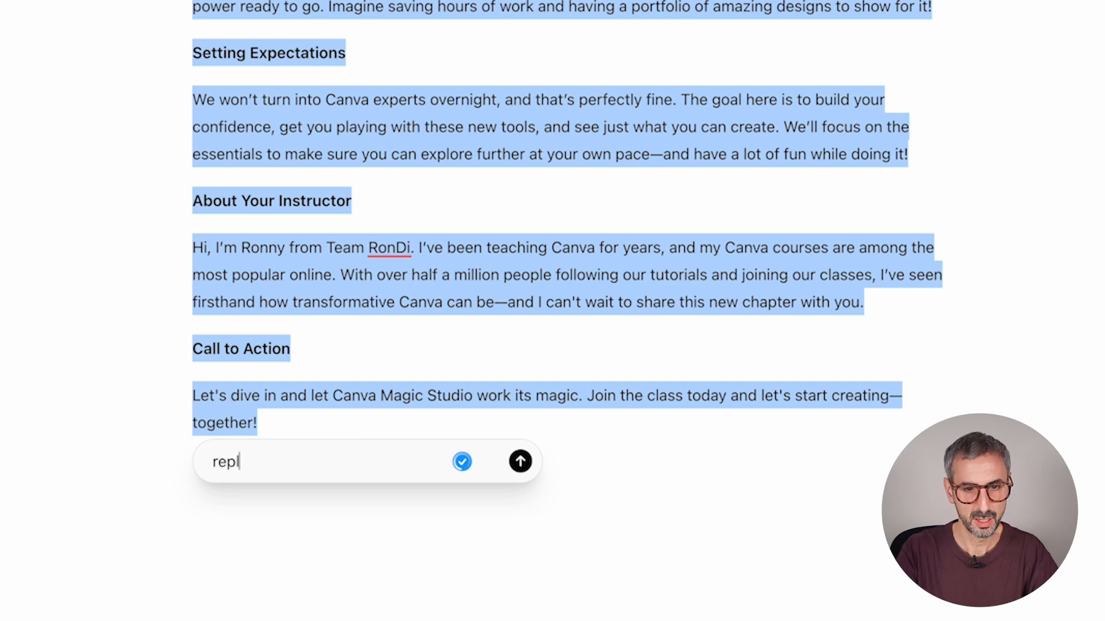
{"action": "type", "text": "ace all section"}
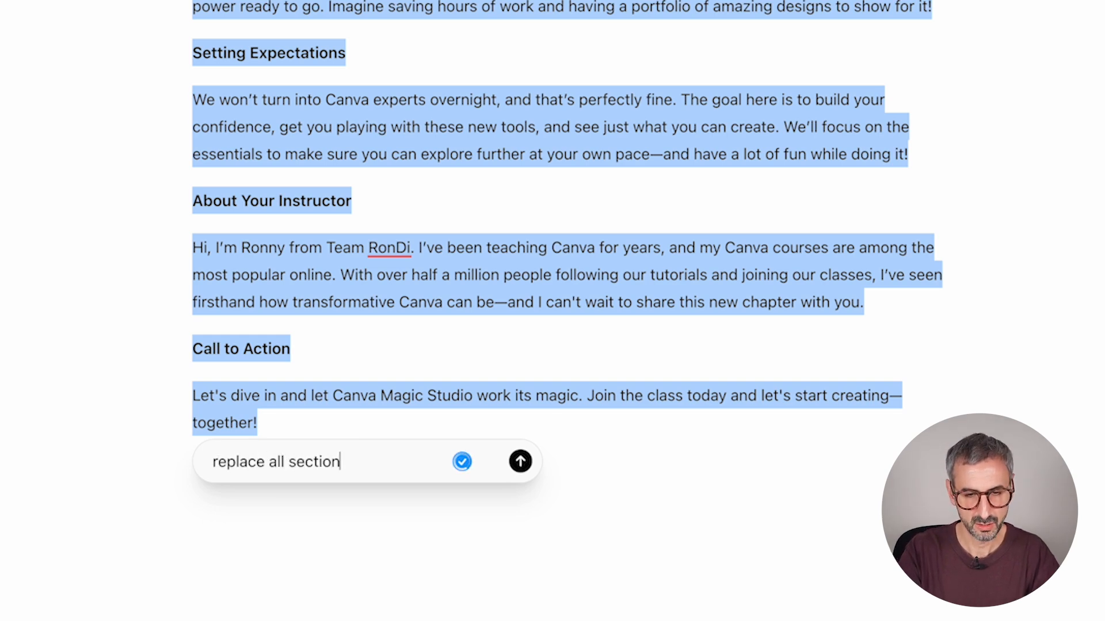
{"action": "type", "text": " headers for "}
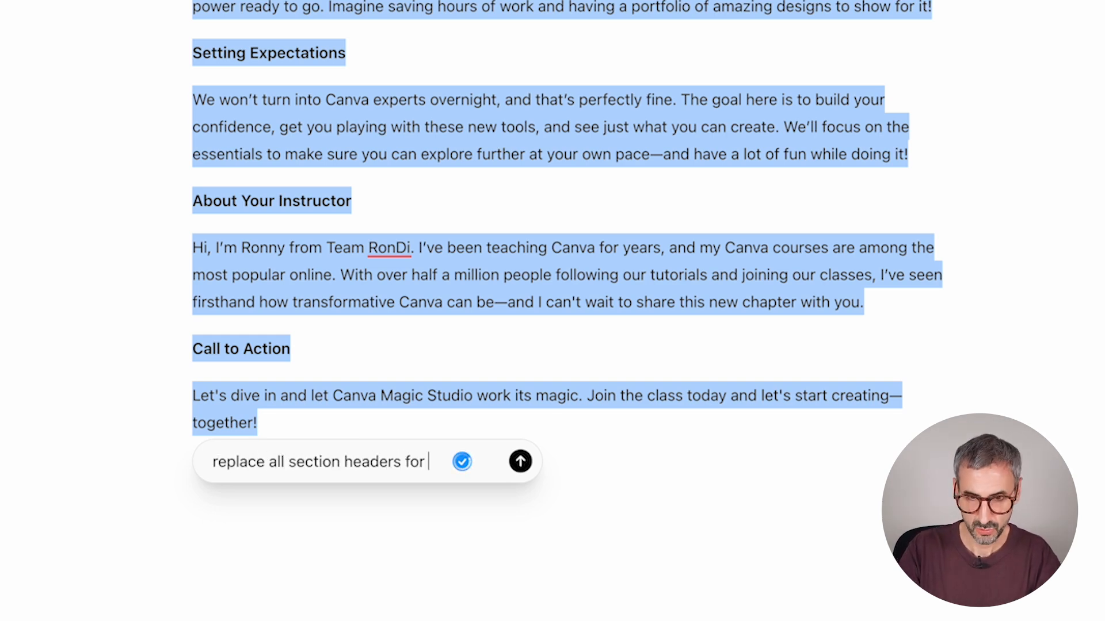
{"action": "type", "text": "H2"}
{"action": "key", "text": "Return"}
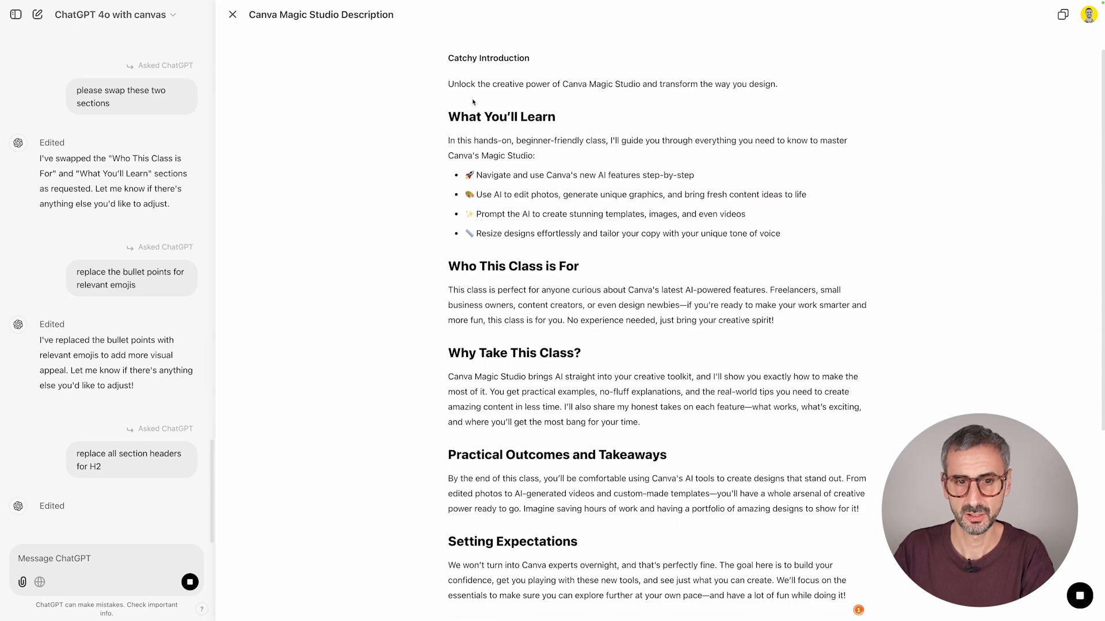
Ask ChatGPT to suggest edits for the class description and review its comments down to "Call to Action"
{"action": "scroll", "coordinate": [473, 102], "scroll_direction": "down", "scroll_amount": 5}
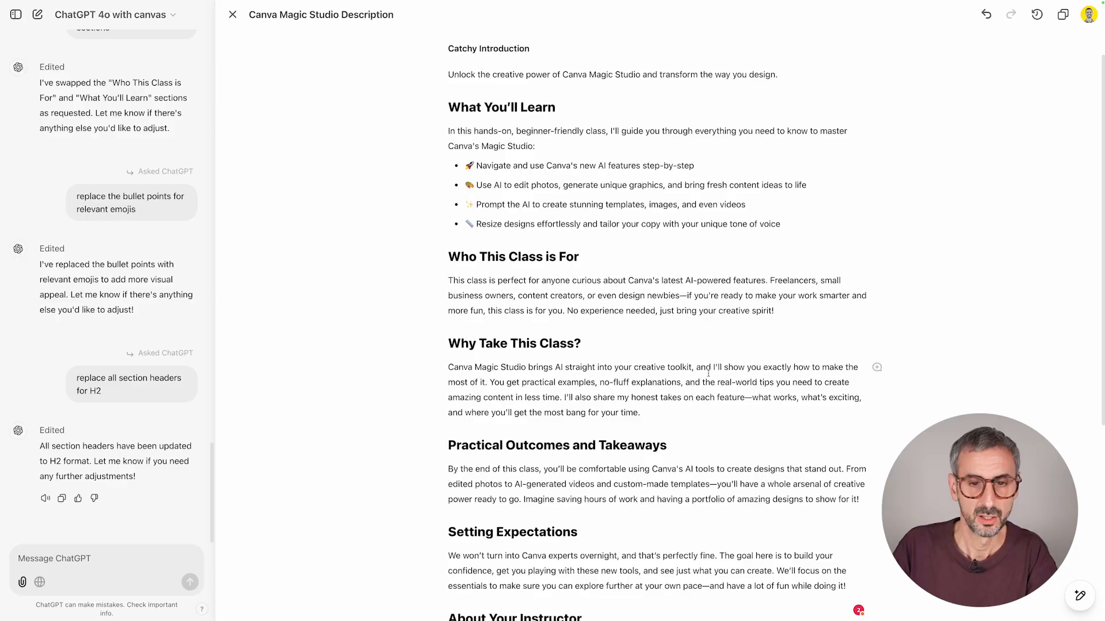
{"action": "scroll", "coordinate": [709, 373], "scroll_direction": "down", "scroll_amount": 3}
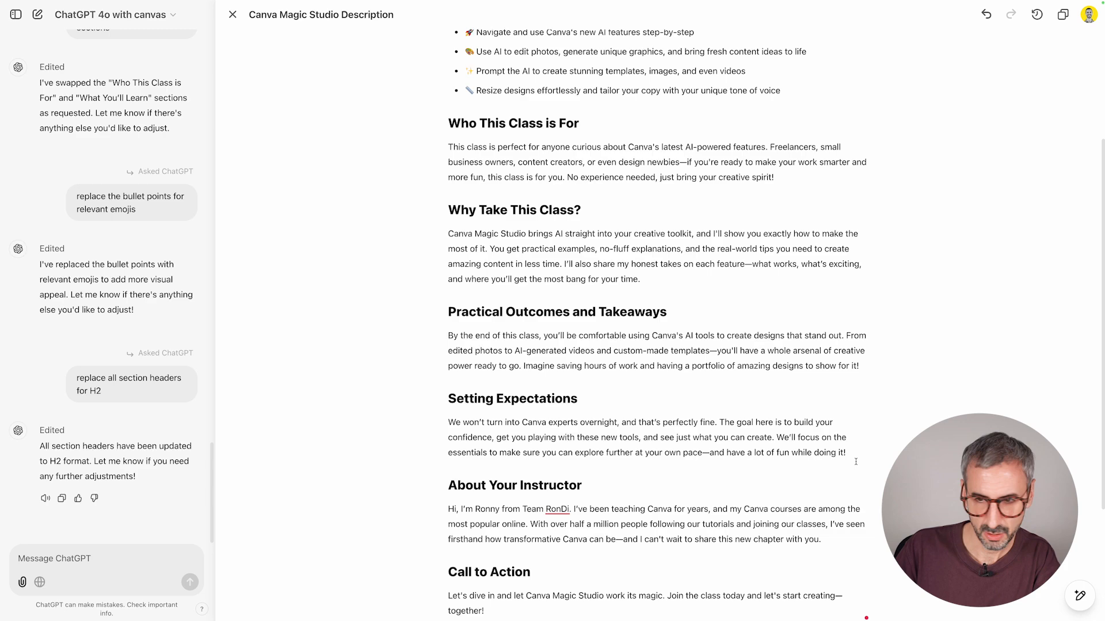
{"action": "mouse_move", "coordinate": [1080, 596]}
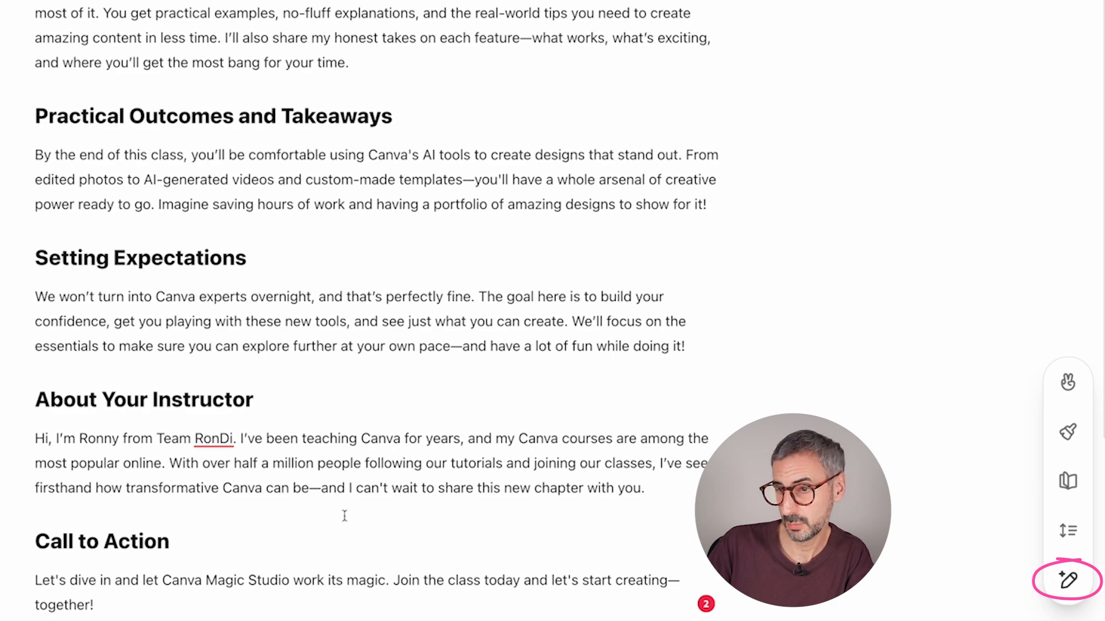
{"action": "left_click_drag", "start_coordinate": [43, 253], "coordinate": [273, 258]}
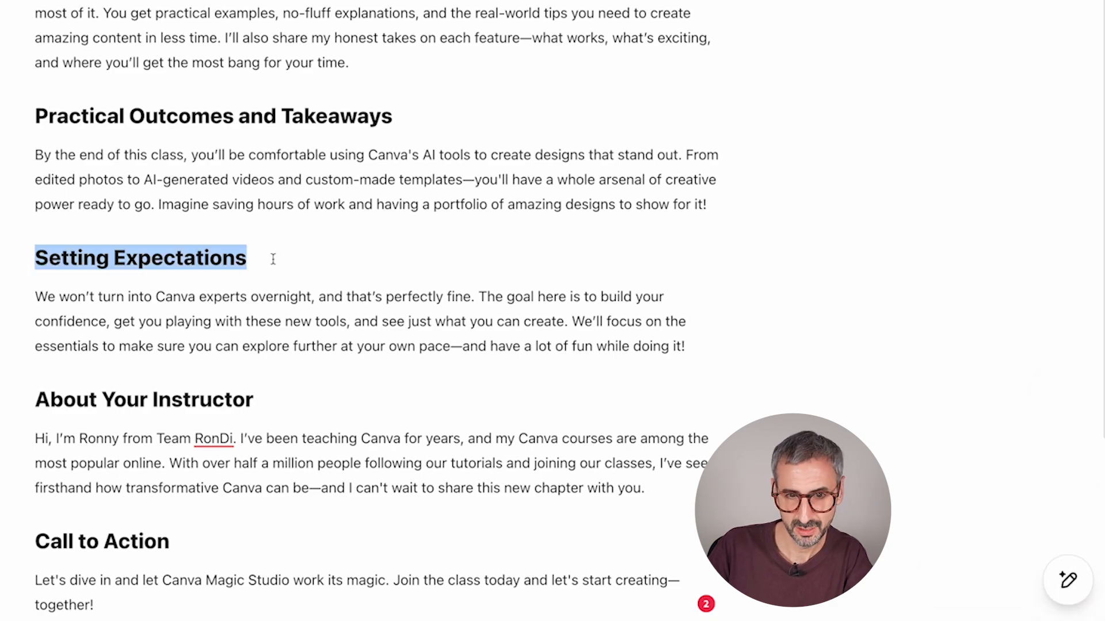
{"action": "mouse_move", "coordinate": [1037, 586]}
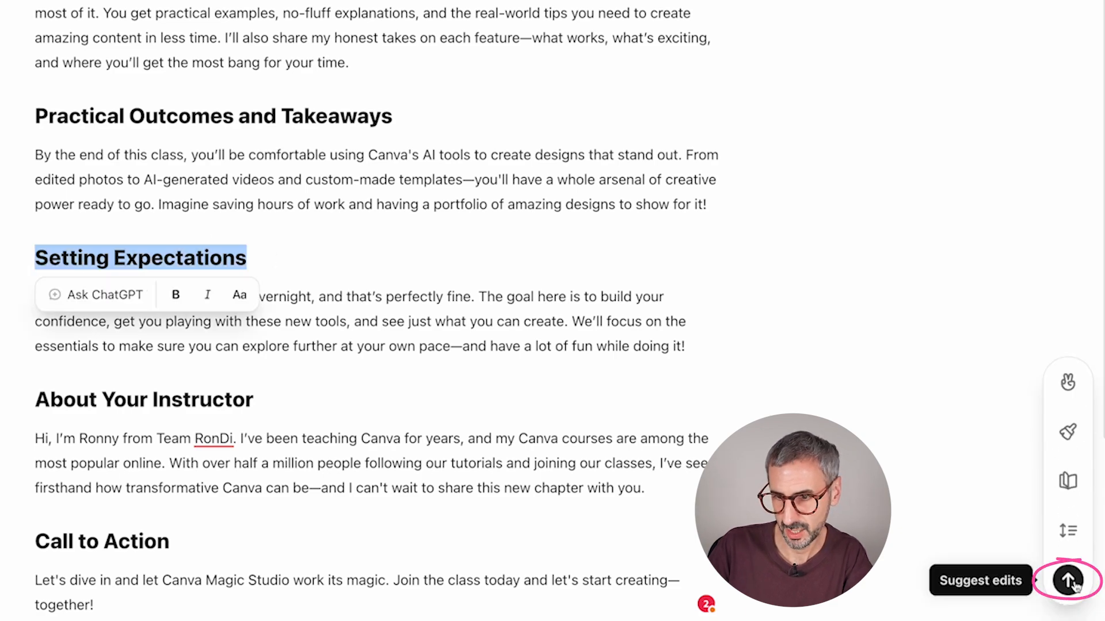
{"action": "left_click", "coordinate": [1069, 581]}
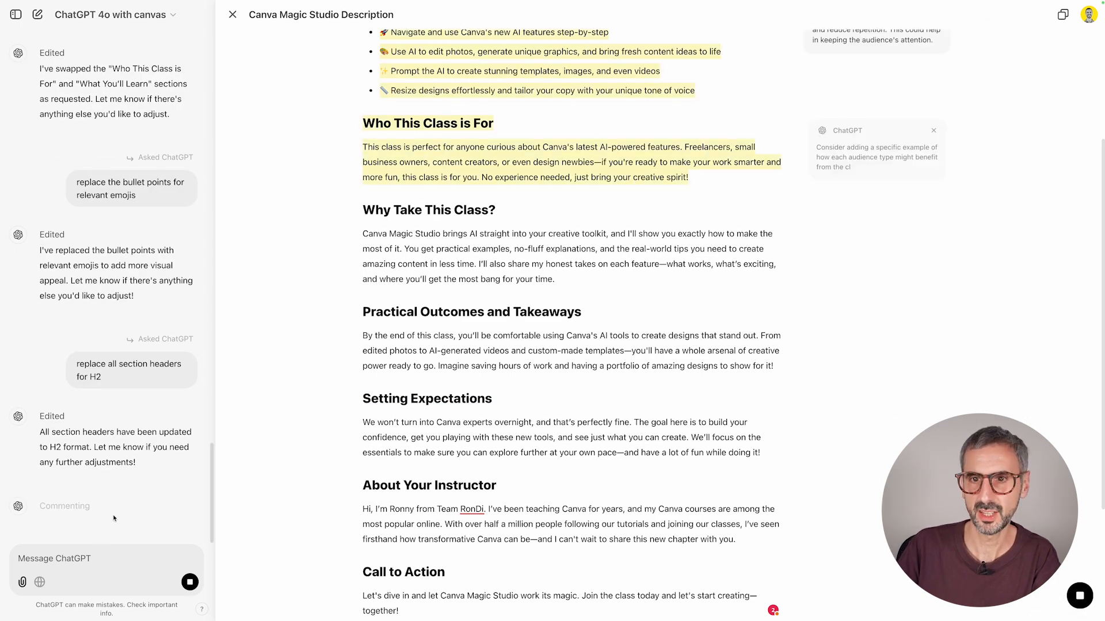
{"action": "scroll", "coordinate": [642, 146], "scroll_direction": "up", "scroll_amount": 3}
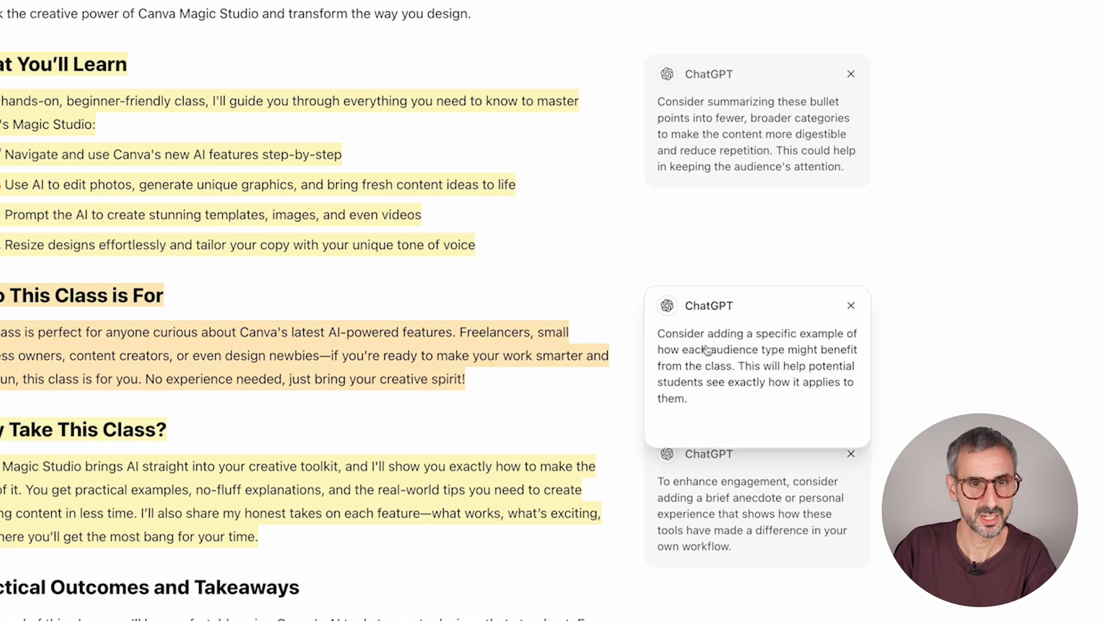
{"action": "scroll", "coordinate": [748, 357], "scroll_direction": "down", "scroll_amount": 1}
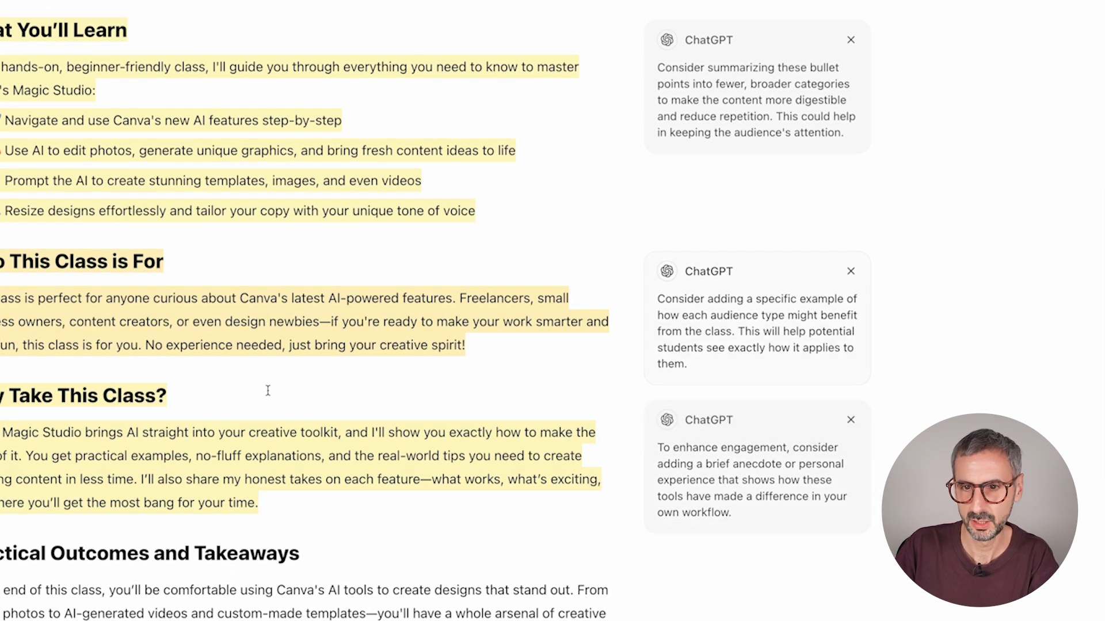
{"action": "scroll", "coordinate": [662, 351], "scroll_direction": "down", "scroll_amount": 5}
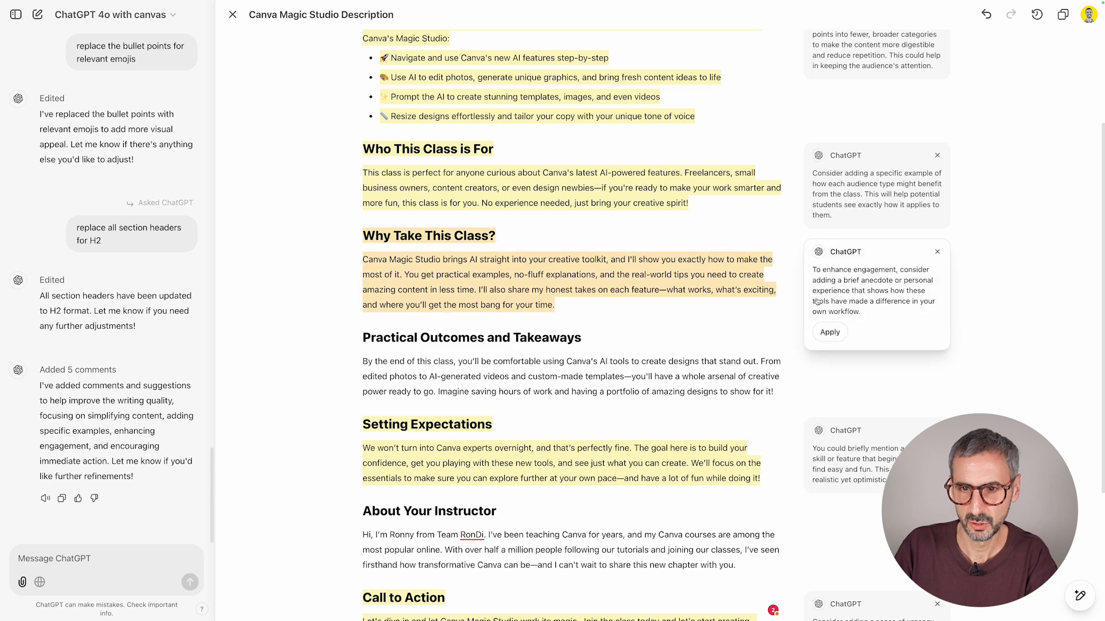
{"action": "scroll", "coordinate": [830, 342], "scroll_direction": "down", "scroll_amount": 4}
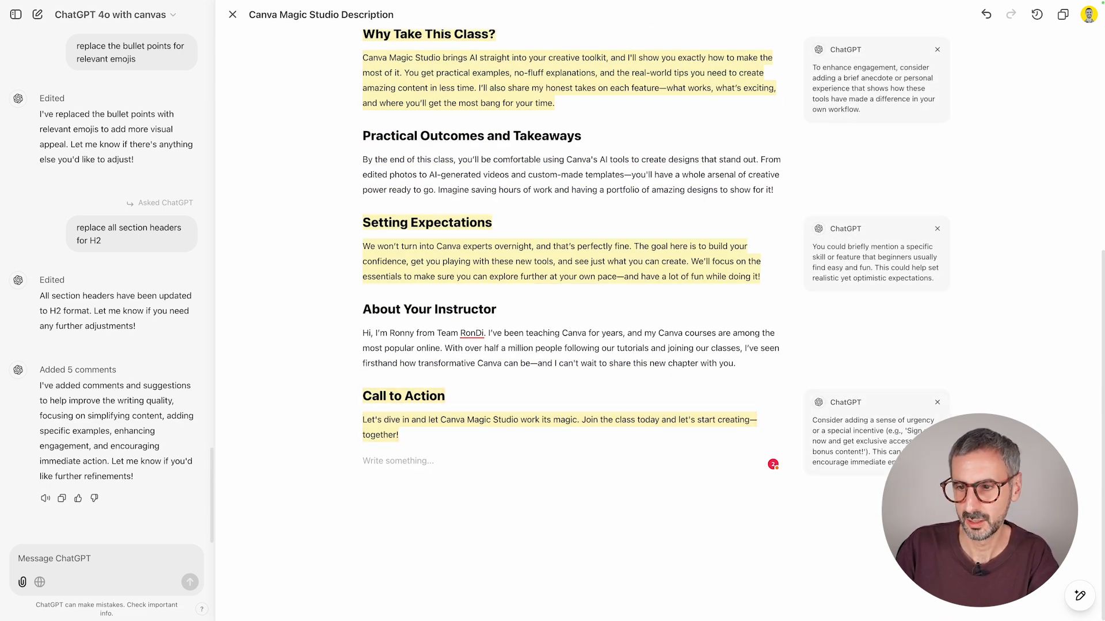
Examine the length and reading level adjustments for the description, keeping the current length and reading level
{"action": "mouse_move", "coordinate": [1087, 605]}
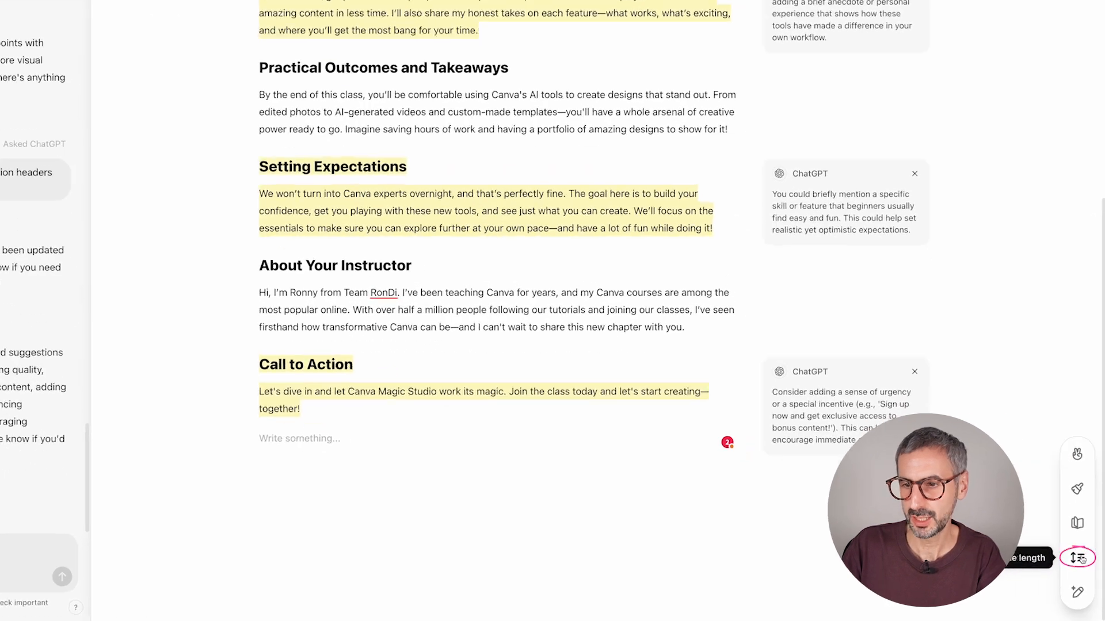
{"action": "left_click", "coordinate": [1081, 567]}
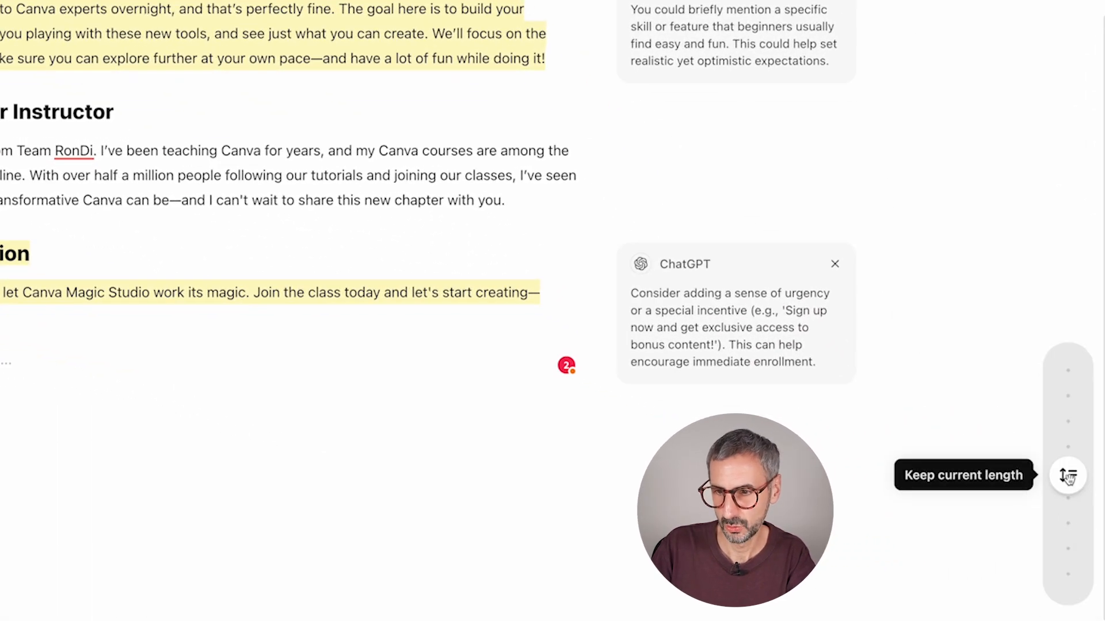
{"action": "mouse_move", "coordinate": [1069, 477]}
{"action": "left_mouse_down"}
{"action": "mouse_move", "coordinate": [1065, 374]}
{"action": "mouse_move", "coordinate": [1051, 372]}
{"action": "mouse_move", "coordinate": [1082, 599]}
{"action": "mouse_move", "coordinate": [1066, 496]}
{"action": "left_mouse_up"}
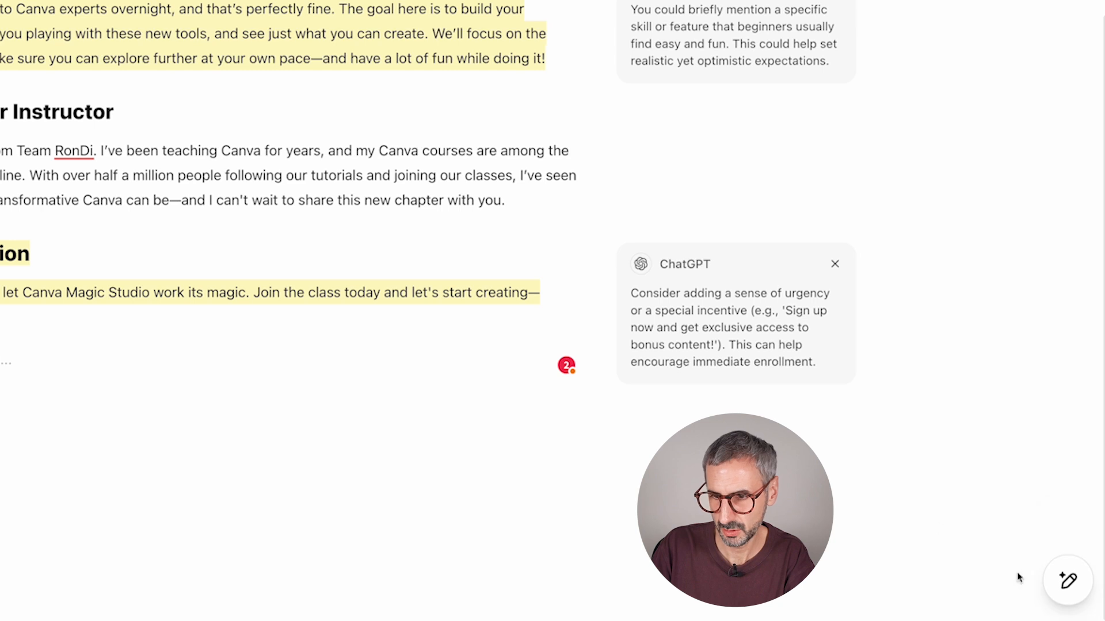
{"action": "mouse_move", "coordinate": [1068, 582]}
{"action": "left_click", "coordinate": [1066, 482]}
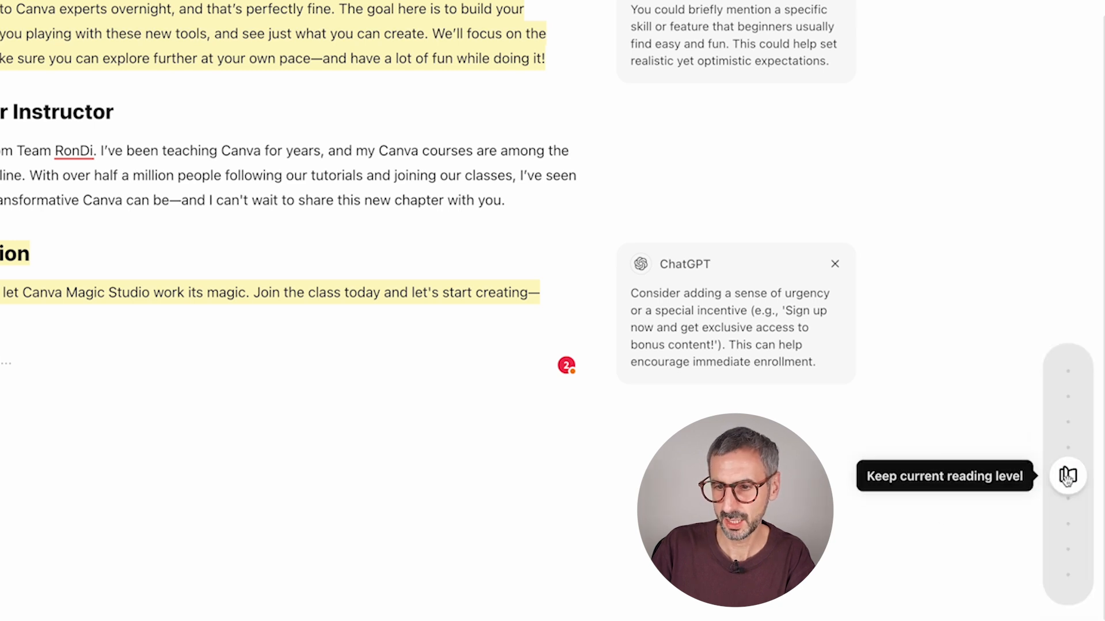
{"action": "mouse_move", "coordinate": [1068, 480]}
{"action": "left_mouse_down"}
{"action": "mouse_move", "coordinate": [1052, 371]}
{"action": "mouse_move", "coordinate": [1068, 580]}
{"action": "mouse_move", "coordinate": [1068, 471]}
{"action": "mouse_move", "coordinate": [1069, 493]}
{"action": "mouse_move", "coordinate": [1068, 474]}
{"action": "mouse_move", "coordinate": [1063, 485]}
{"action": "left_mouse_up"}
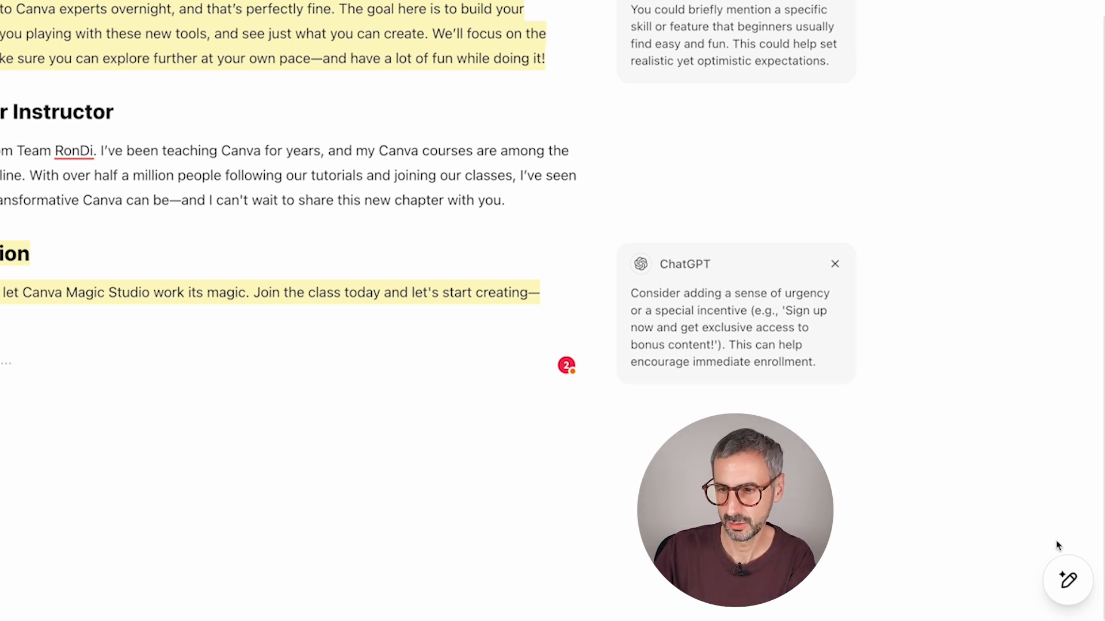
{"action": "mouse_move", "coordinate": [1068, 581]}
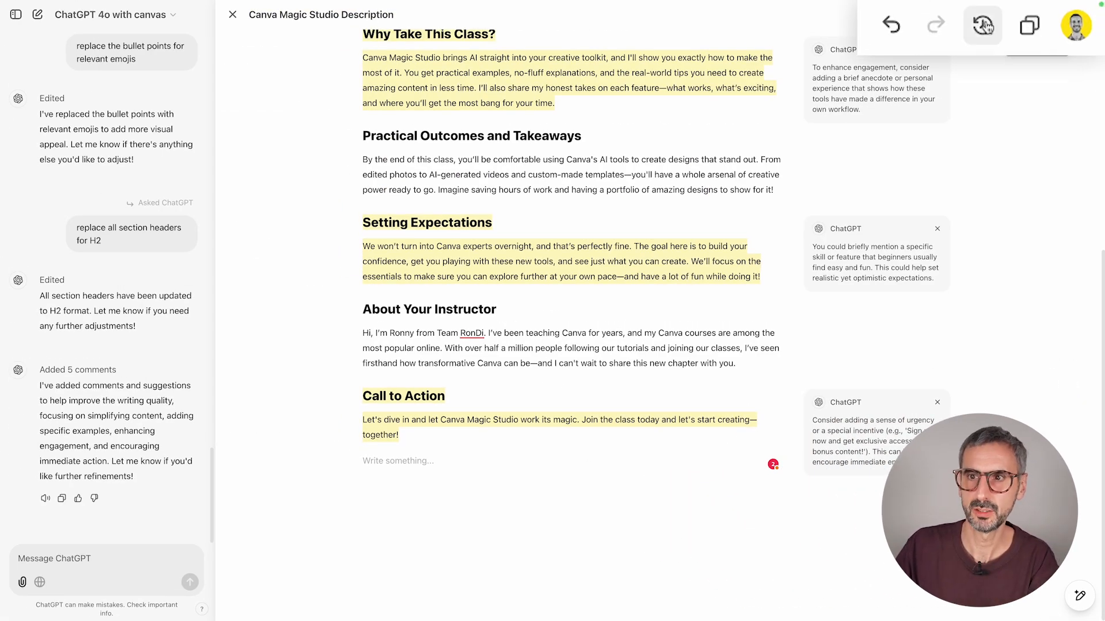
Show the changes made in the latest version of the description
{"action": "left_click", "coordinate": [1030, 23]}
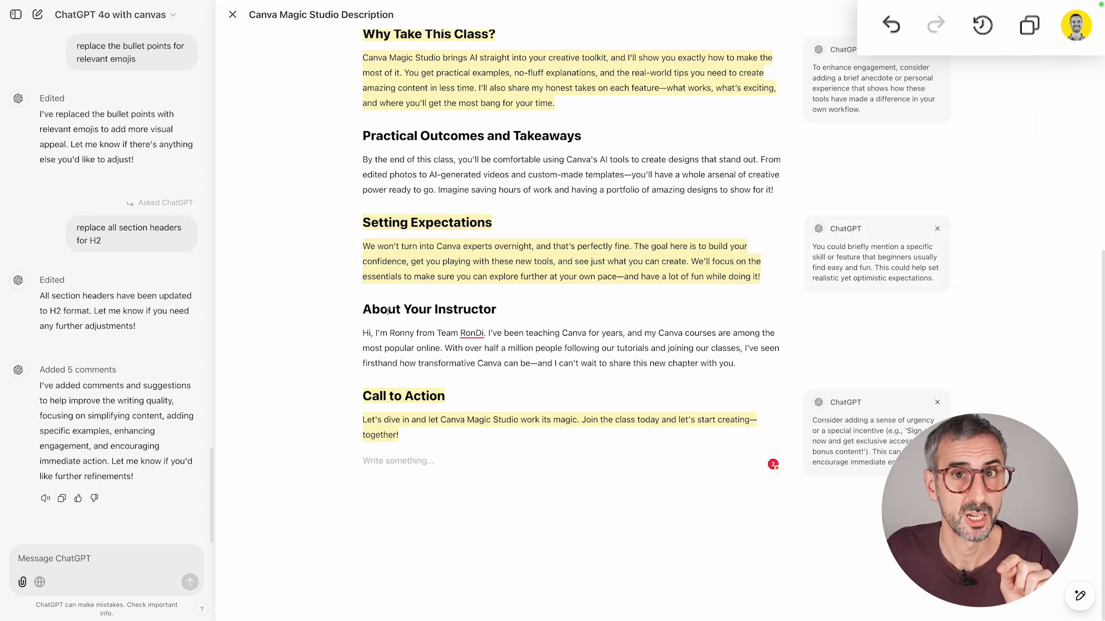
{"action": "left_click", "coordinate": [982, 31]}
{"action": "scroll", "coordinate": [902, 201], "scroll_direction": "up", "scroll_amount": 6}
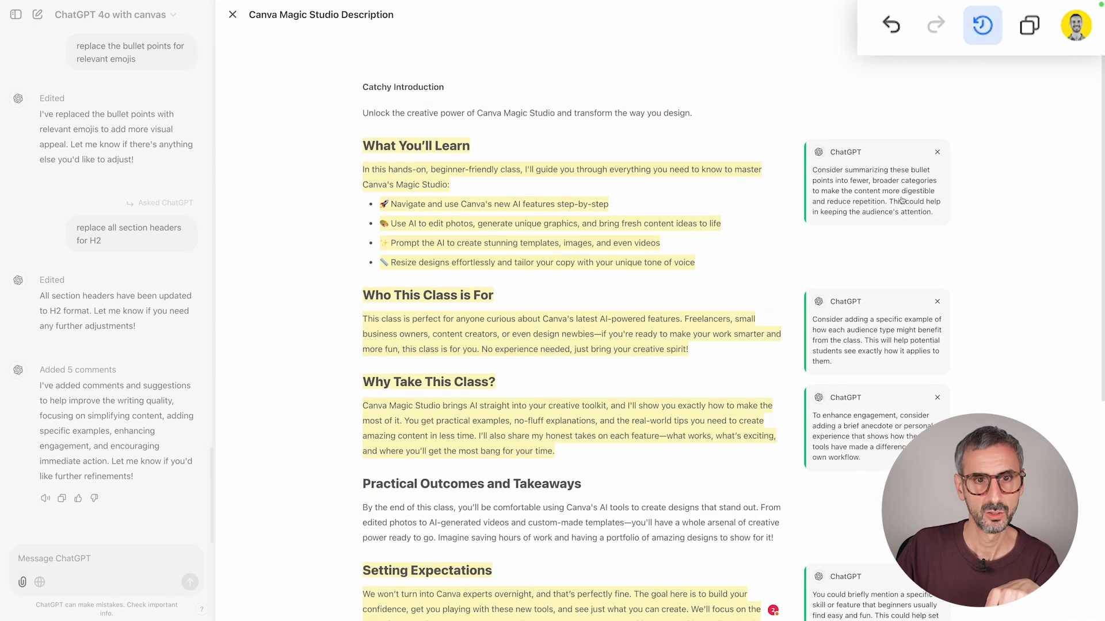
Go back through the previous versions of the description to the earliest one and restore it
{"action": "left_click", "coordinate": [896, 37]}
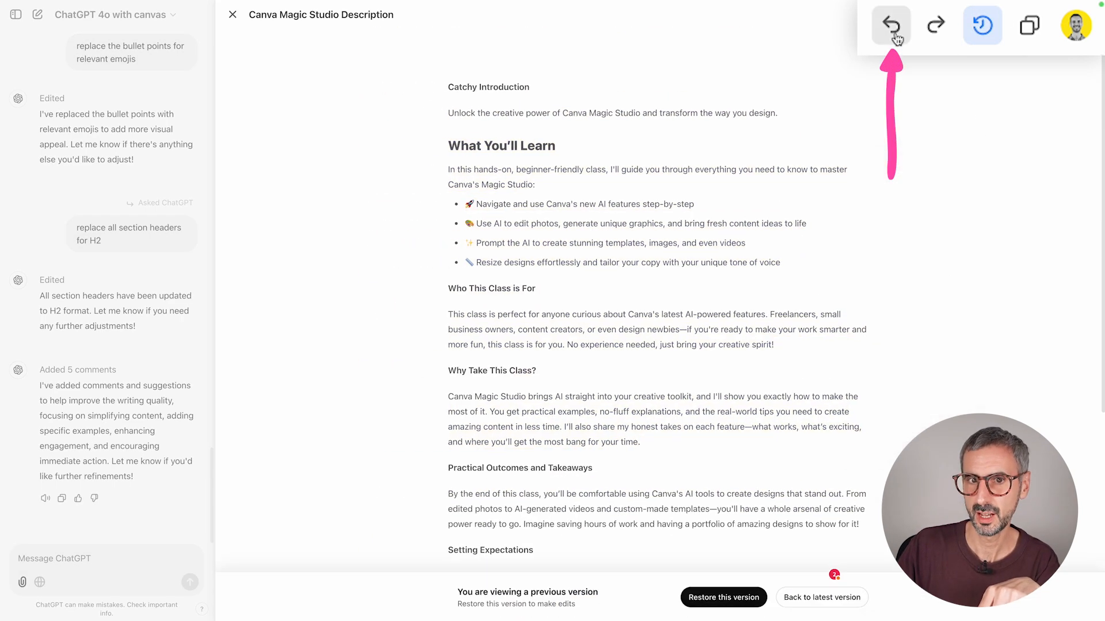
{"action": "left_click", "coordinate": [895, 36]}
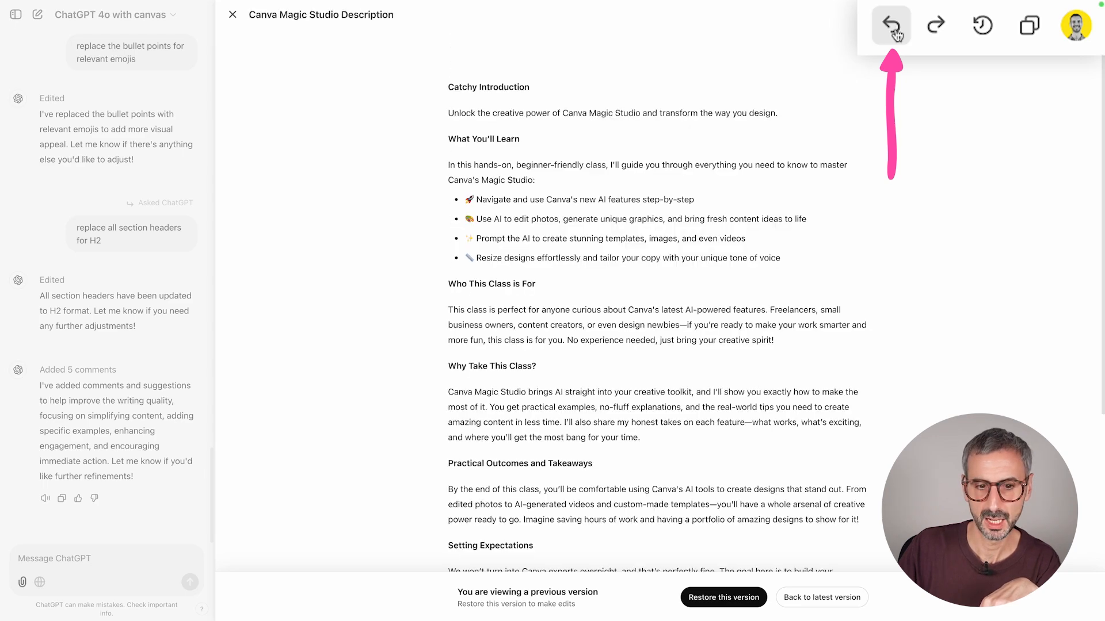
{"action": "left_click", "coordinate": [896, 36]}
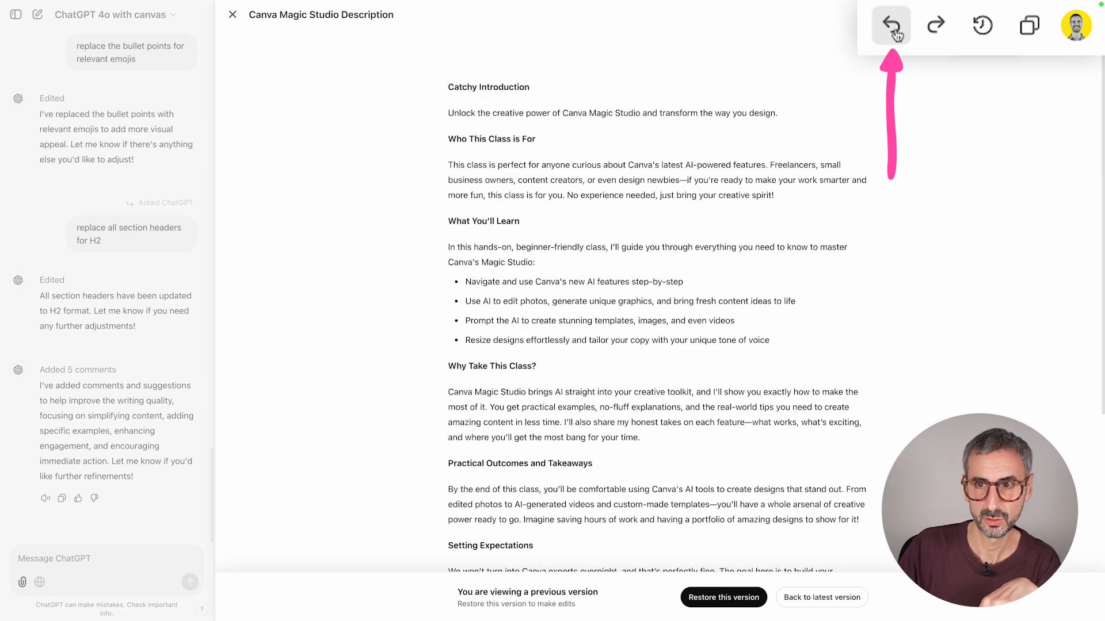
{"action": "left_click", "coordinate": [896, 36]}
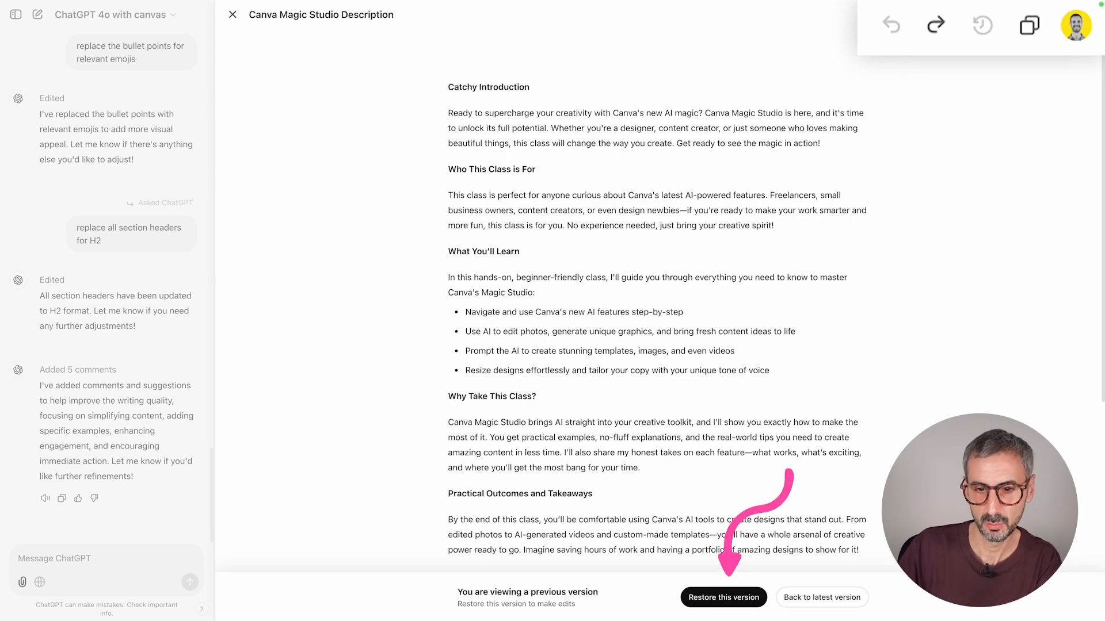
{"action": "left_click", "coordinate": [715, 597]}
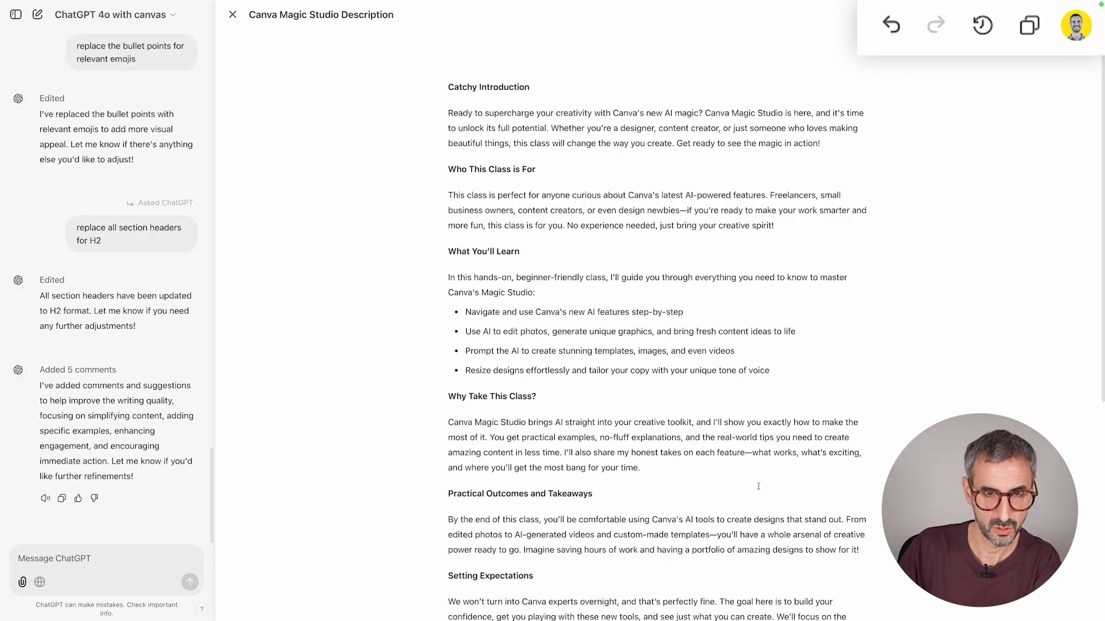
{"action": "scroll", "coordinate": [758, 486], "scroll_direction": "down", "scroll_amount": 5}
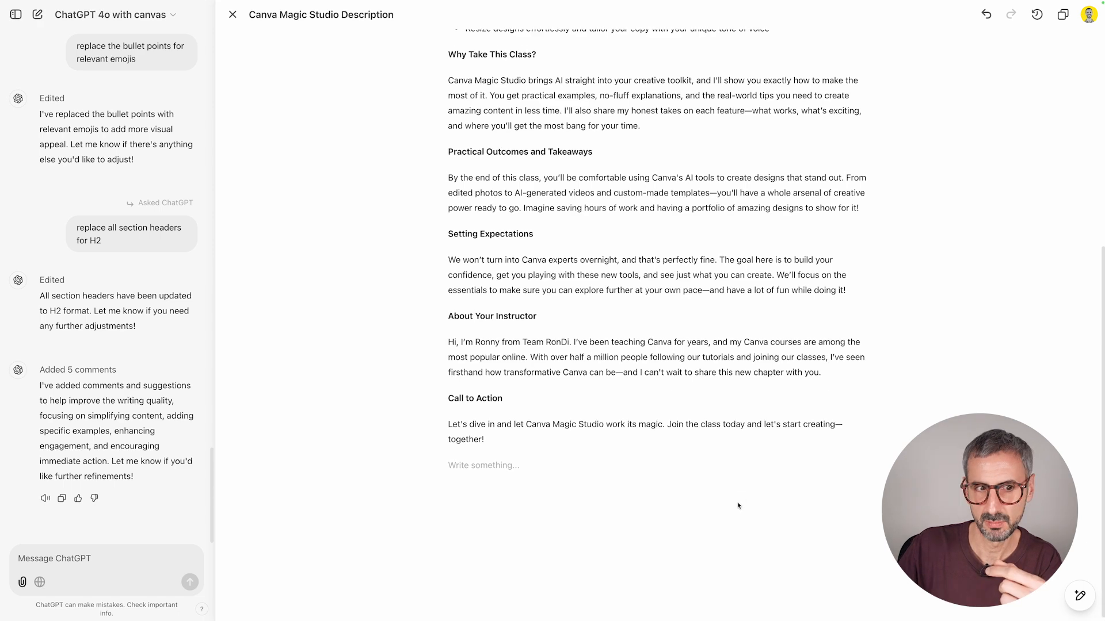
{"action": "scroll", "coordinate": [738, 506], "scroll_direction": "up", "scroll_amount": 5}
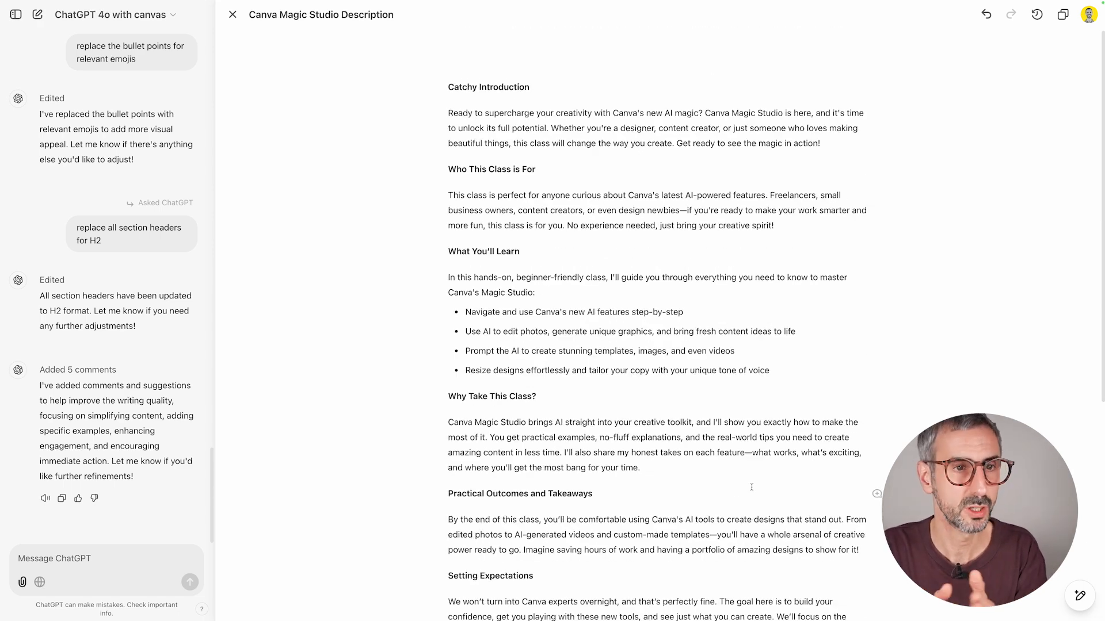